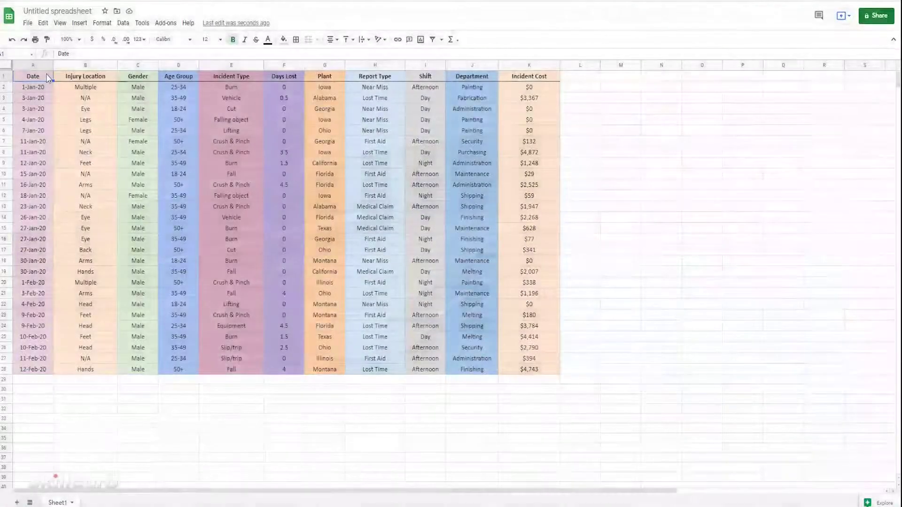
Create a new filter view, Filter 1, over the incident table A1:K28.
left_click(112, 77)
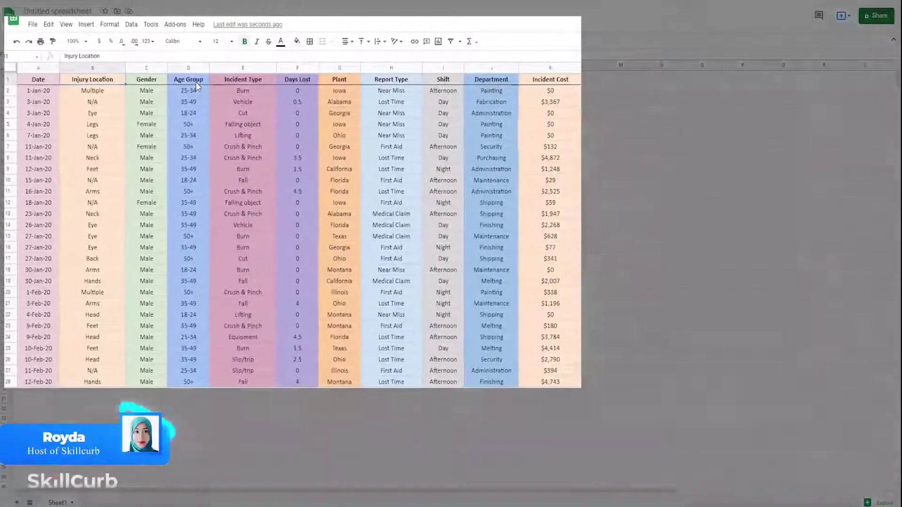
left_click(185, 78)
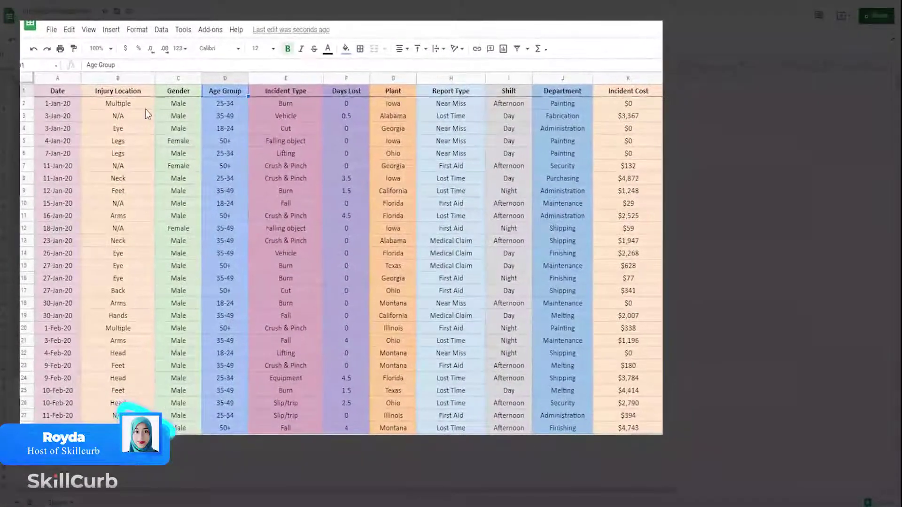
left_click(72, 89)
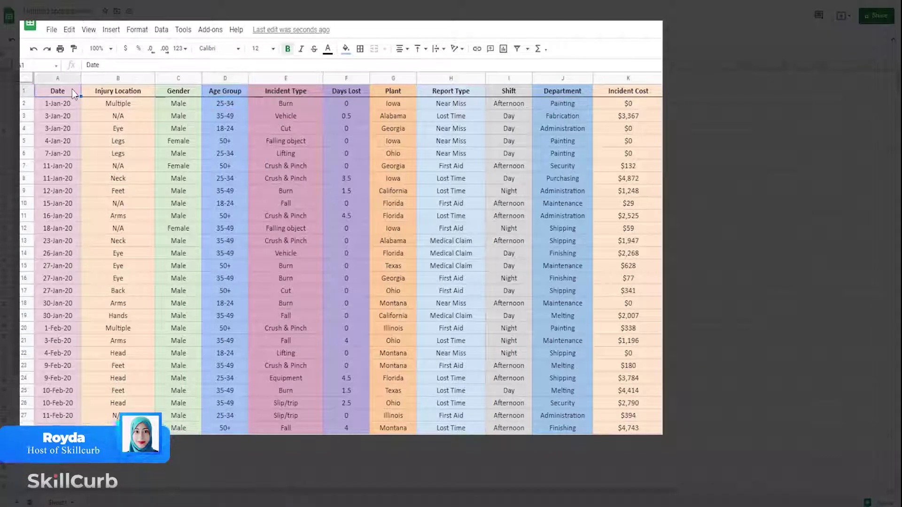
left_click(162, 32)
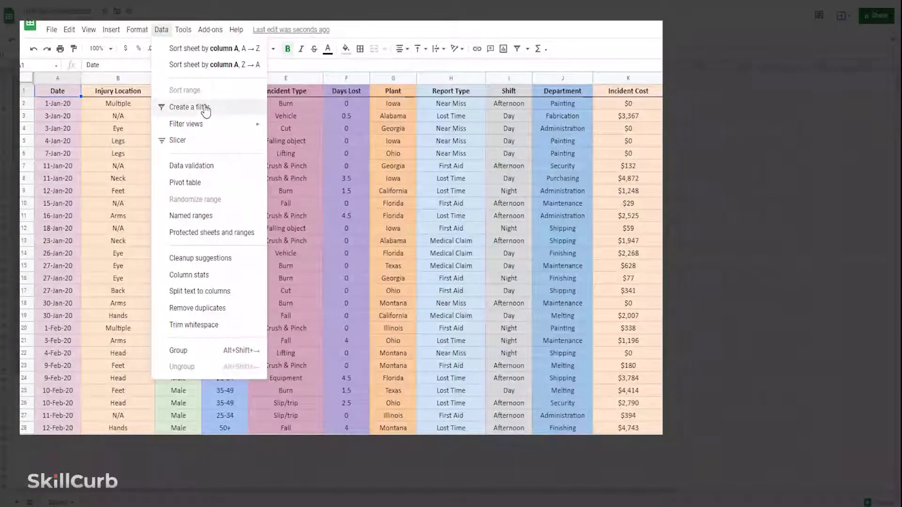
mouse_move(228, 124)
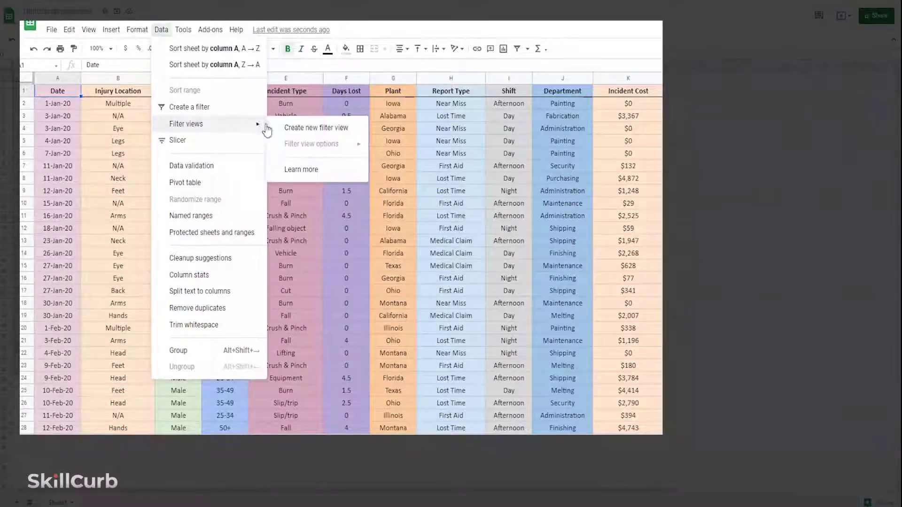
left_click(288, 127)
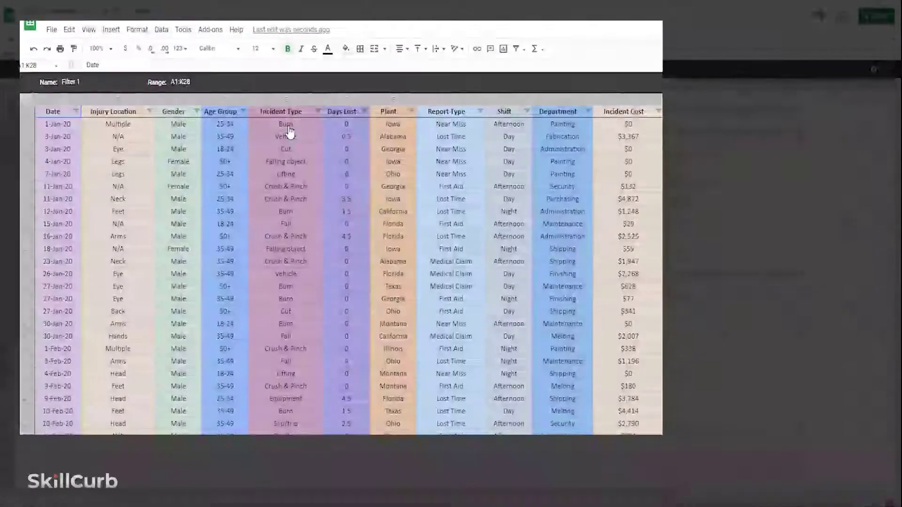
Rename the filter view to 'Injury with age greater than'.
left_click(72, 83)
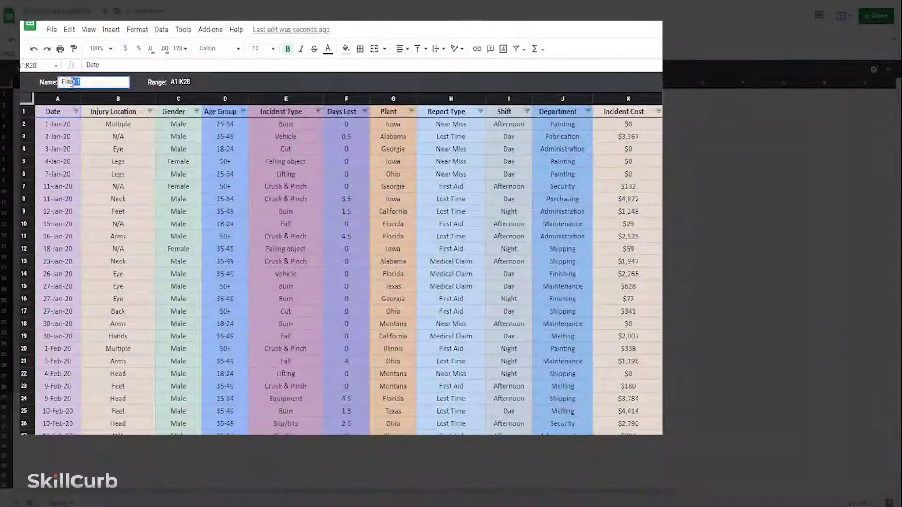
type("Injury with age greater than")
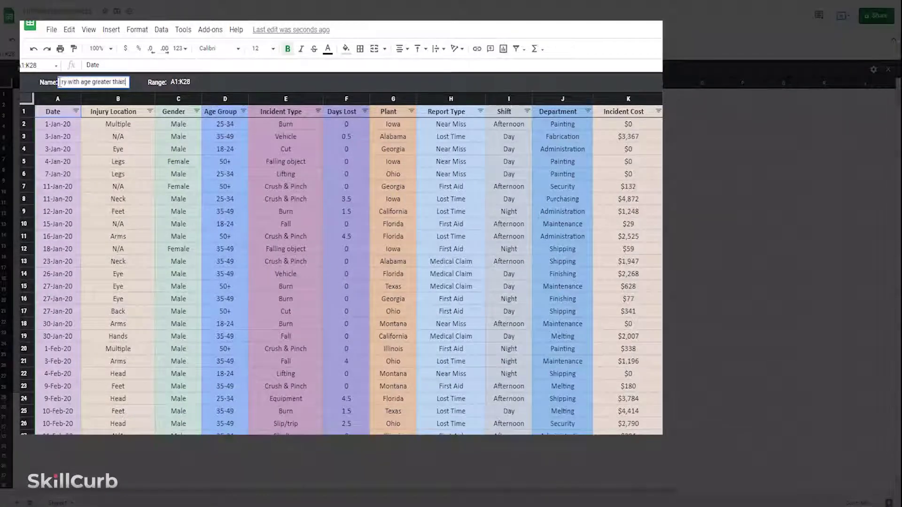
key("Return")
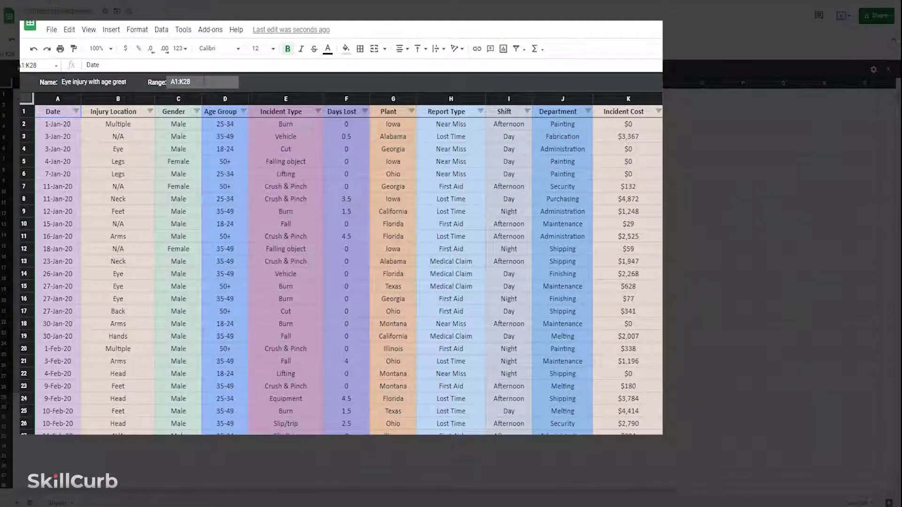
Filter Injury Location to Eye only and Age Group to 50+.
left_click(150, 112)
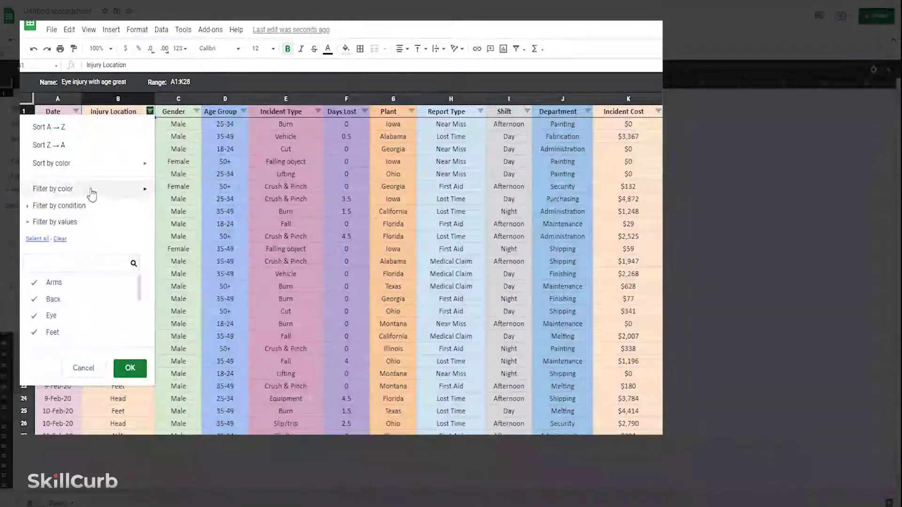
left_click(62, 239)
left_click(54, 317)
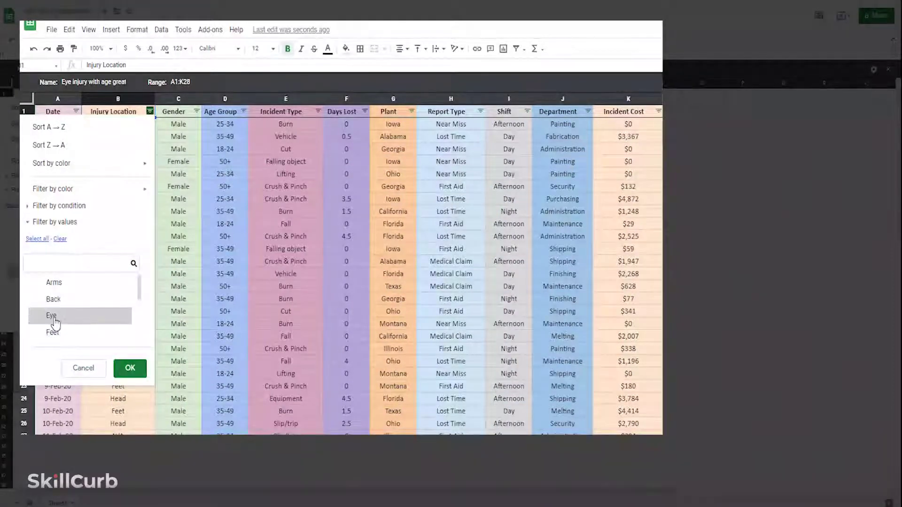
left_click(133, 370)
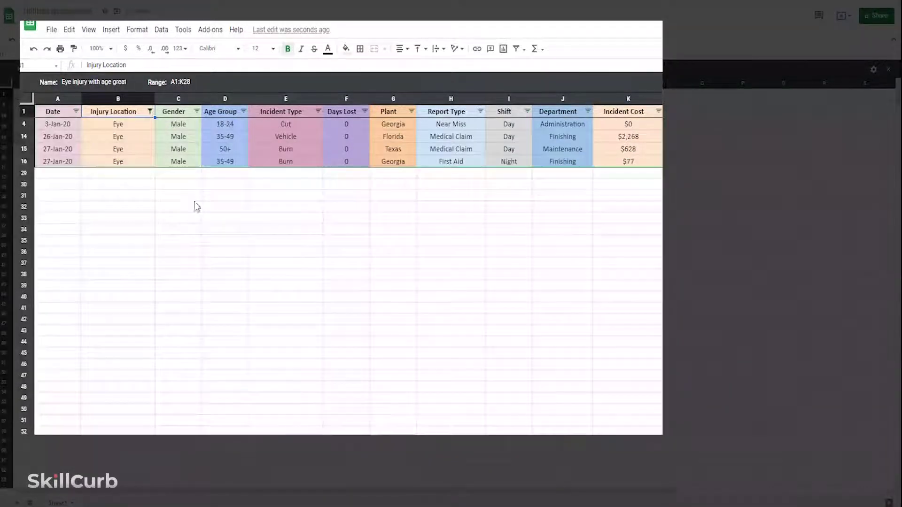
left_click(244, 112)
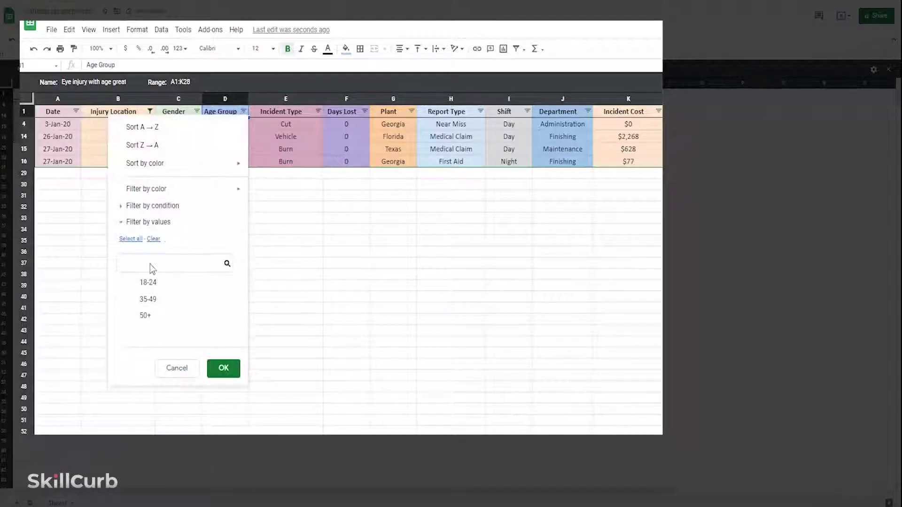
left_click(146, 315)
left_click(223, 368)
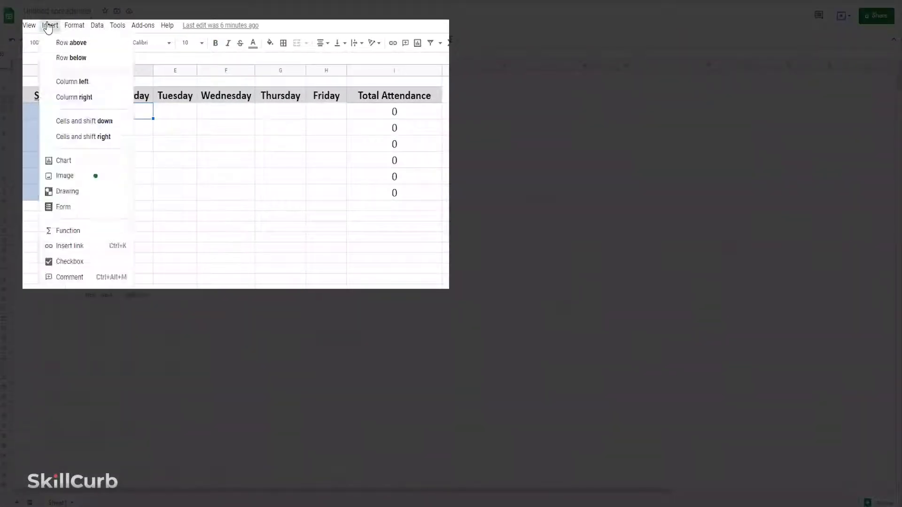
Insert a checkbox in John's Monday cell and fill it across Monday–Friday for all six students.
left_click(52, 27)
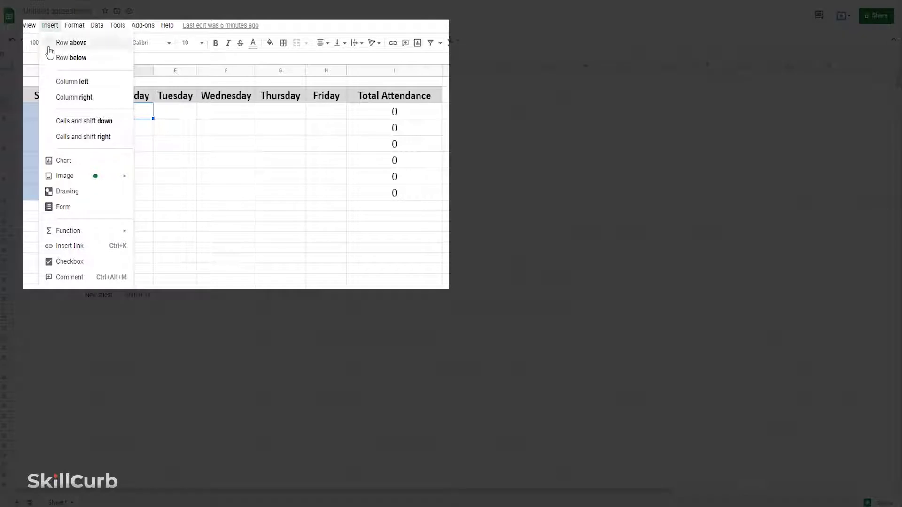
left_click(73, 263)
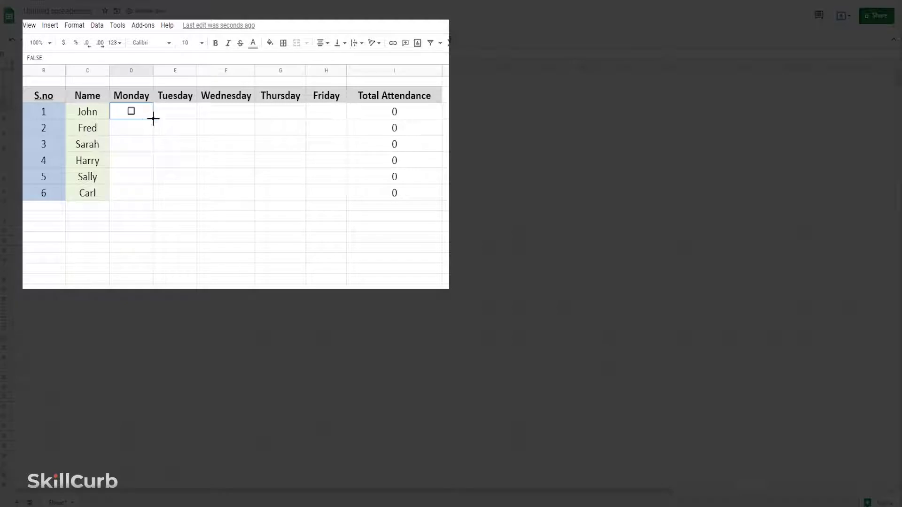
left_click_drag(153, 119, 154, 195)
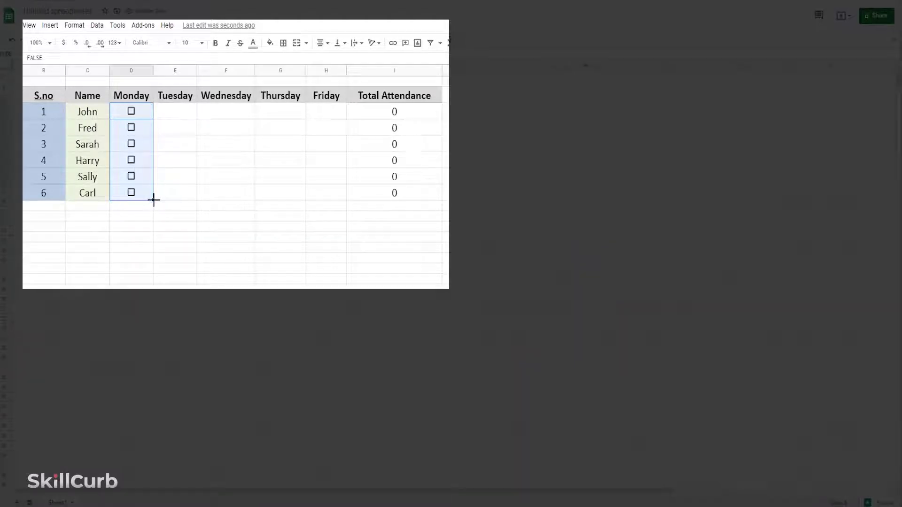
left_click_drag(154, 200, 340, 193)
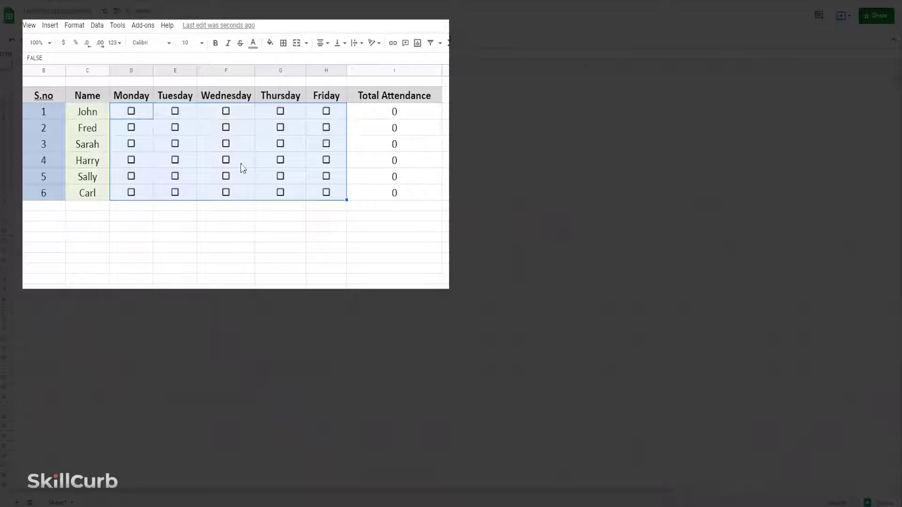
left_click(122, 112)
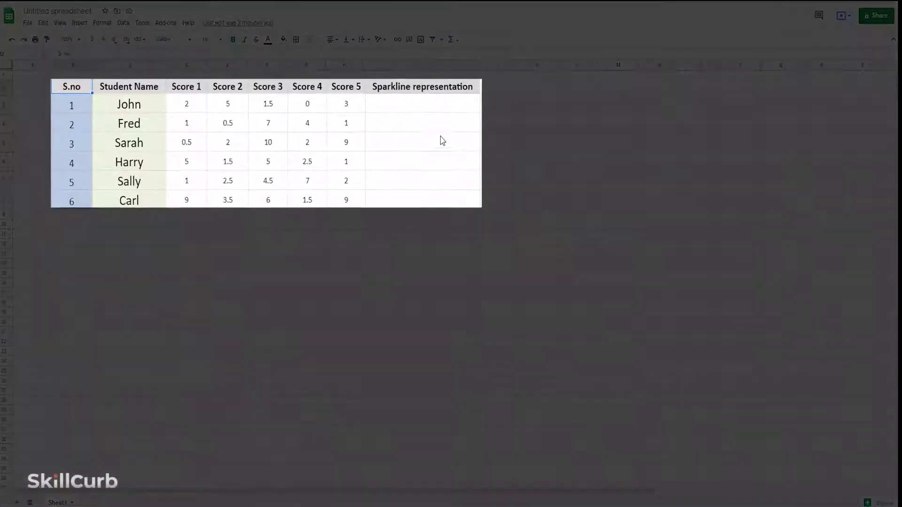
Enter =SPARKLINE over John's five scores in his Sparkline representation cell.
left_click(464, 96)
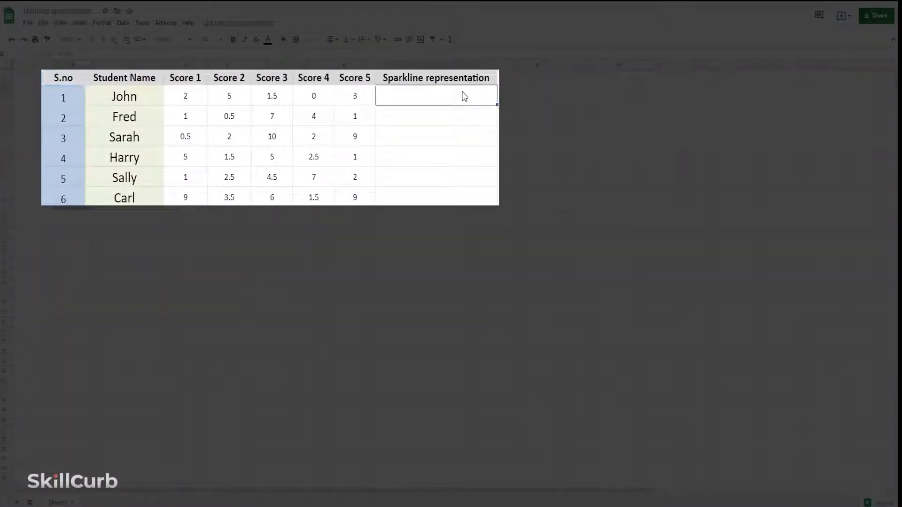
type("=")
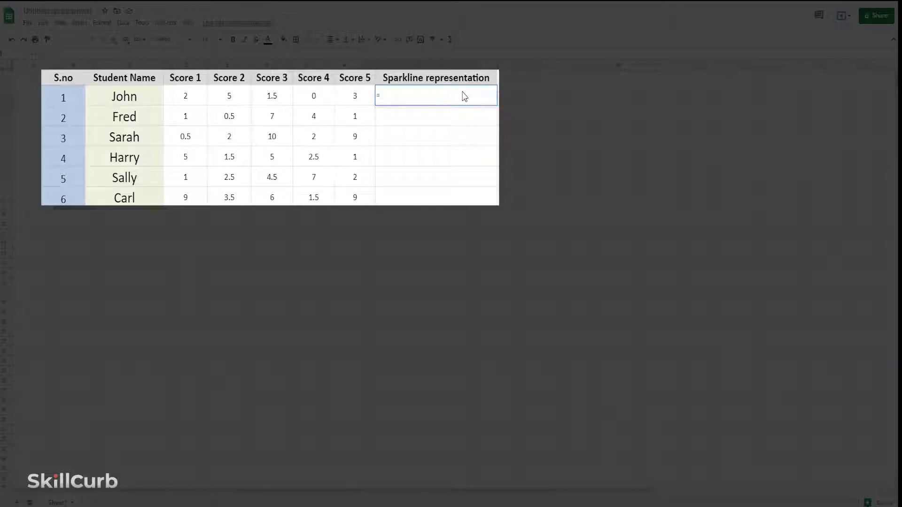
type("SPARL")
key("BackSpace")
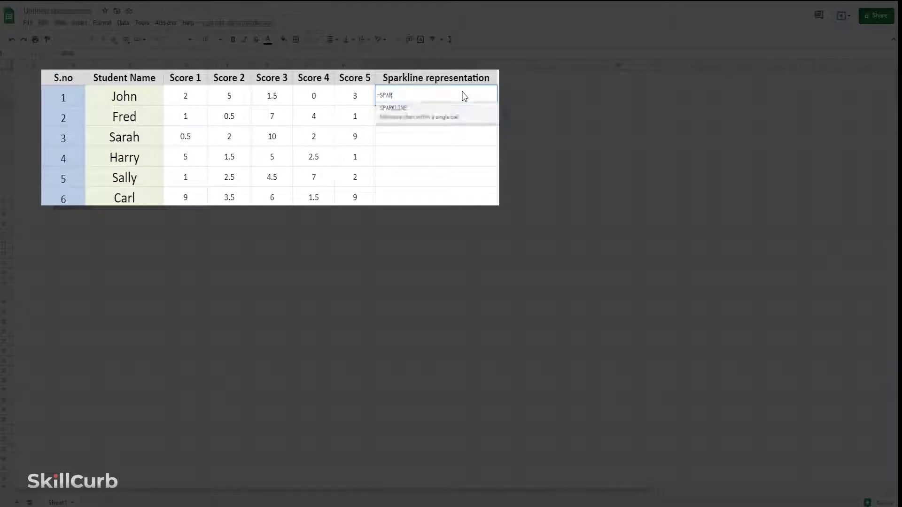
key("Tab")
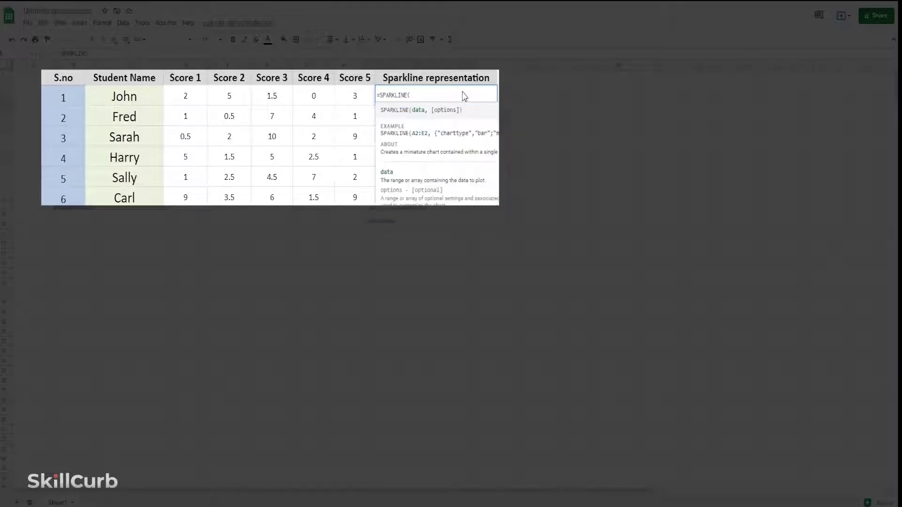
left_click(196, 96)
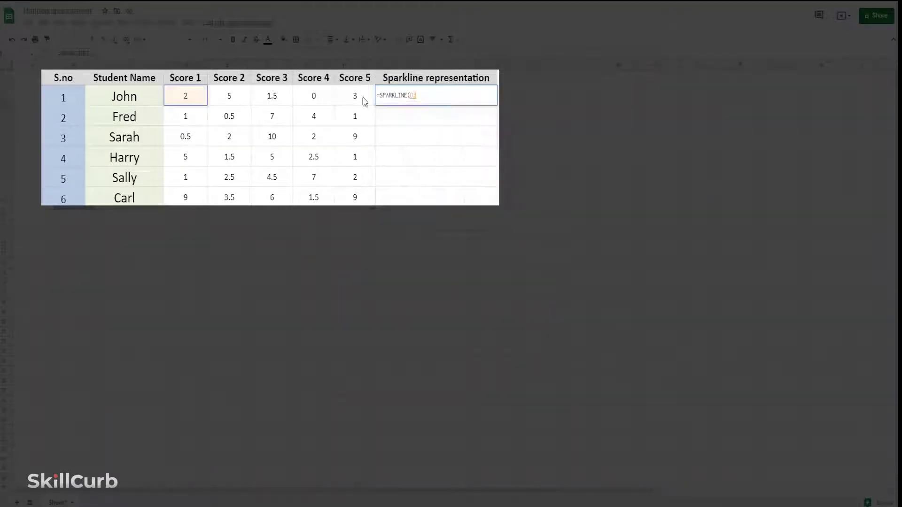
left_click_drag(196, 96, 357, 102)
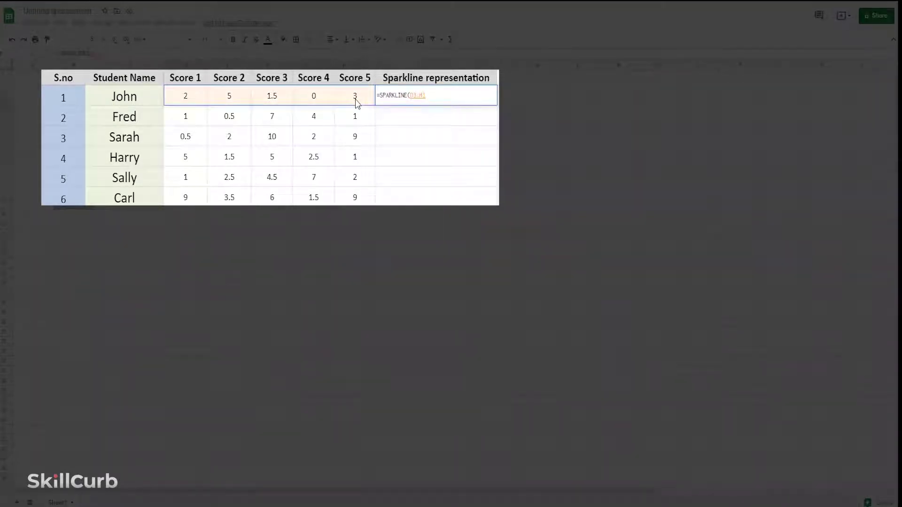
key("Return")
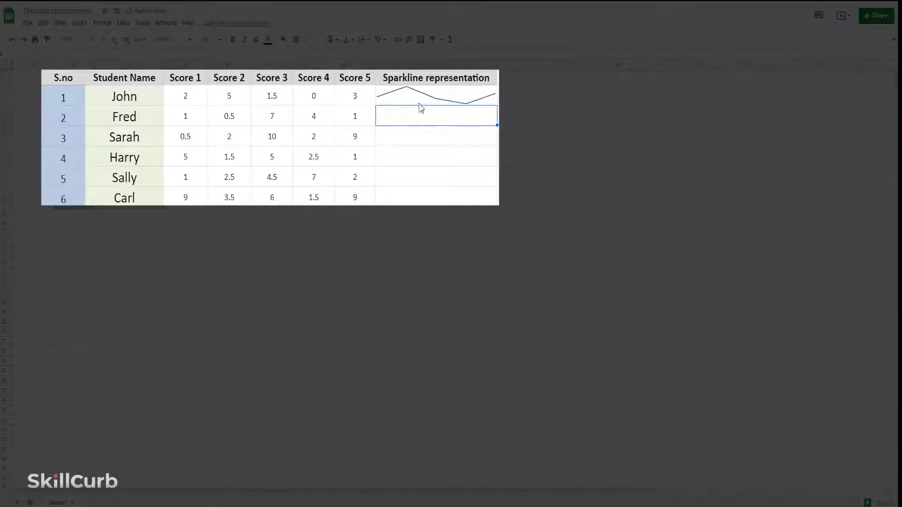
Copy John's sparkline down to Carl's row.
left_click(419, 104)
left_click_drag(497, 104, 490, 193)
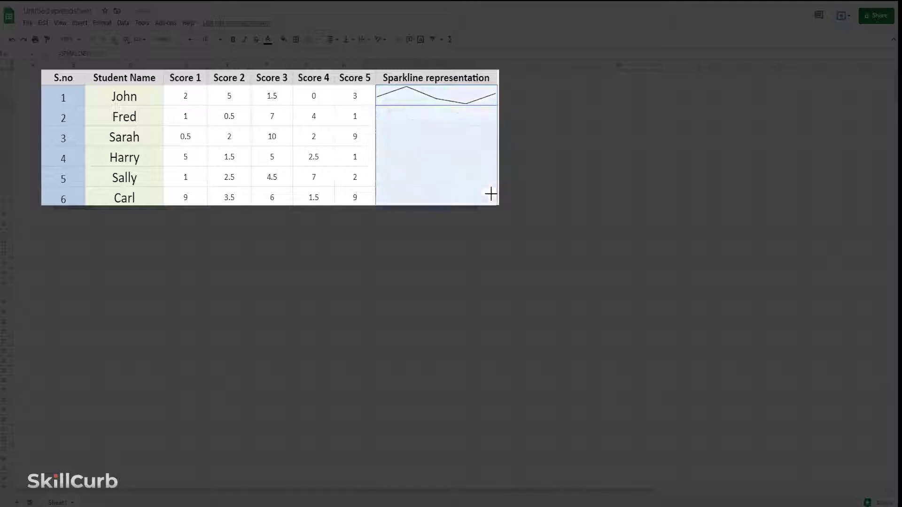
left_click(492, 208)
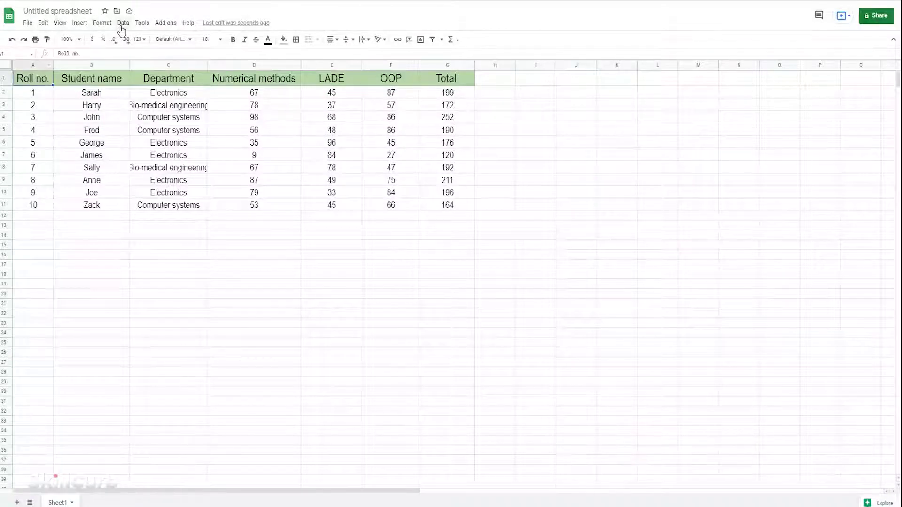
Create a pivot table from Sheet1!A1:G11 placed at cell I1 of the existing sheet.
left_click(122, 25)
left_click(143, 155)
left_click(399, 272)
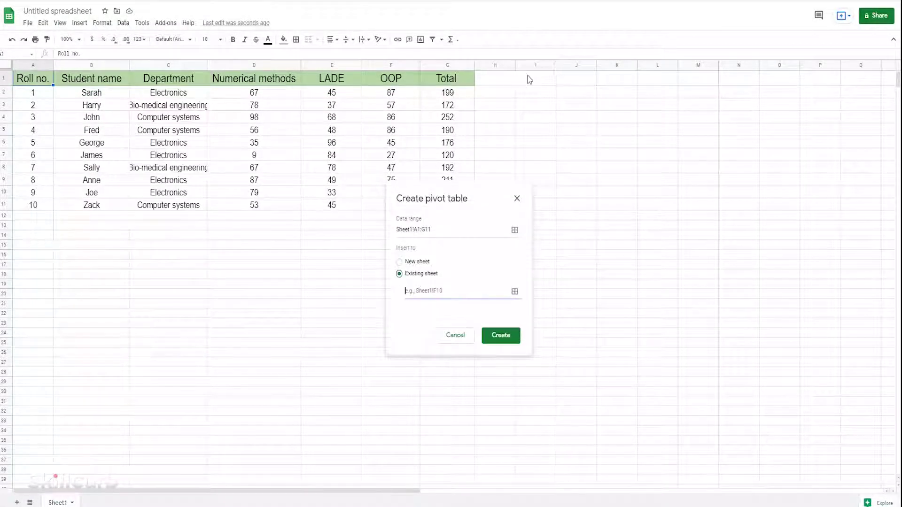
left_click(530, 78)
left_click(508, 254)
left_click(504, 323)
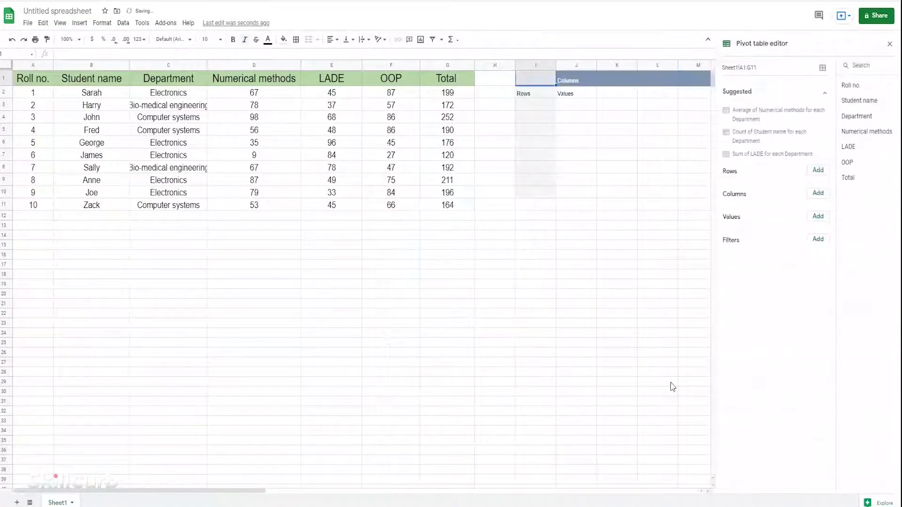
Group pivot rows by Department without a grand total, widening column I to fit.
left_click(819, 170)
left_click(851, 215)
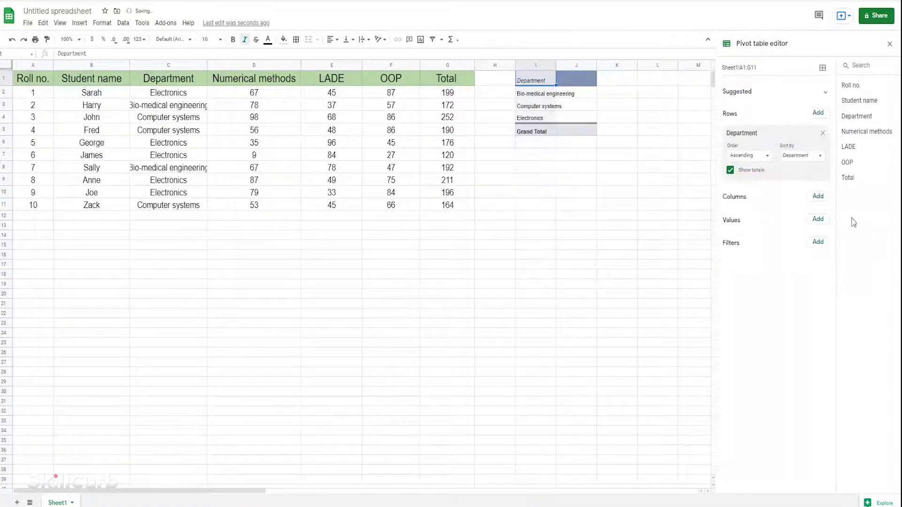
left_click_drag(558, 68, 598, 68)
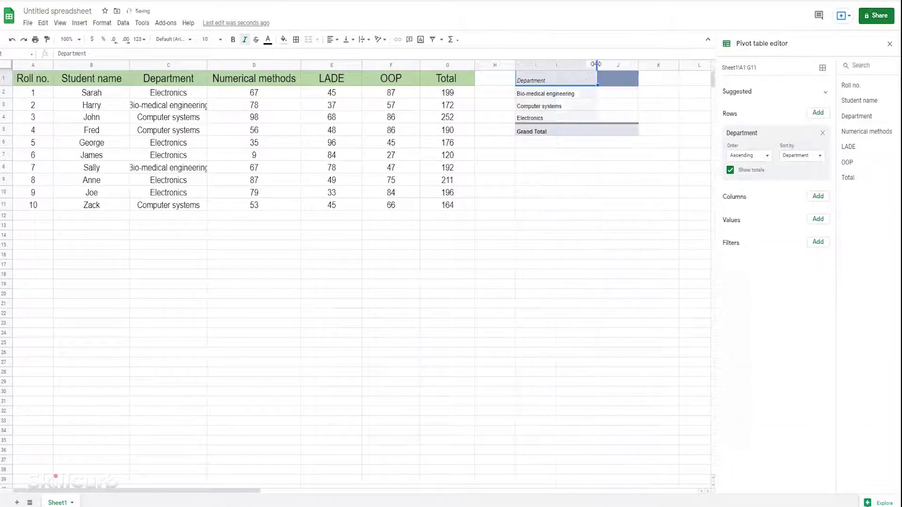
left_click_drag(246, 491, 423, 491)
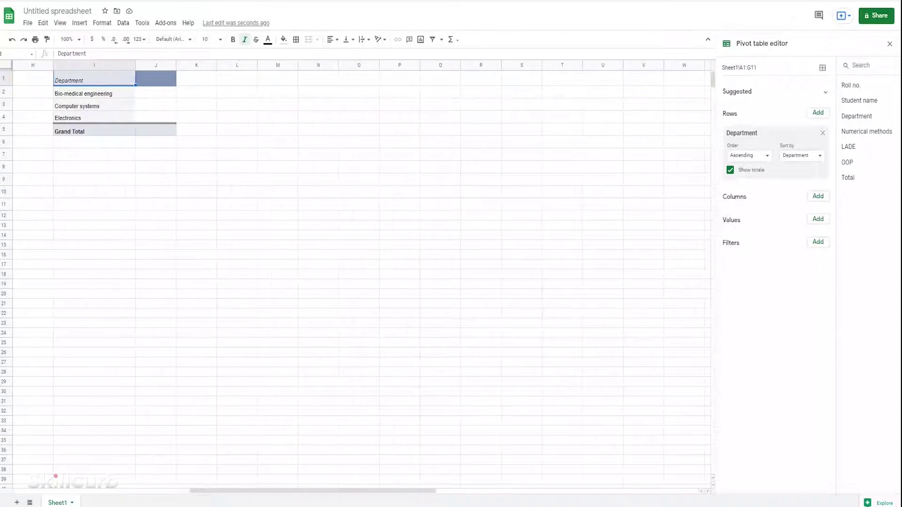
left_click(731, 171)
Use Student name as pivot columns and set the pivot text to size 12.
left_click(819, 196)
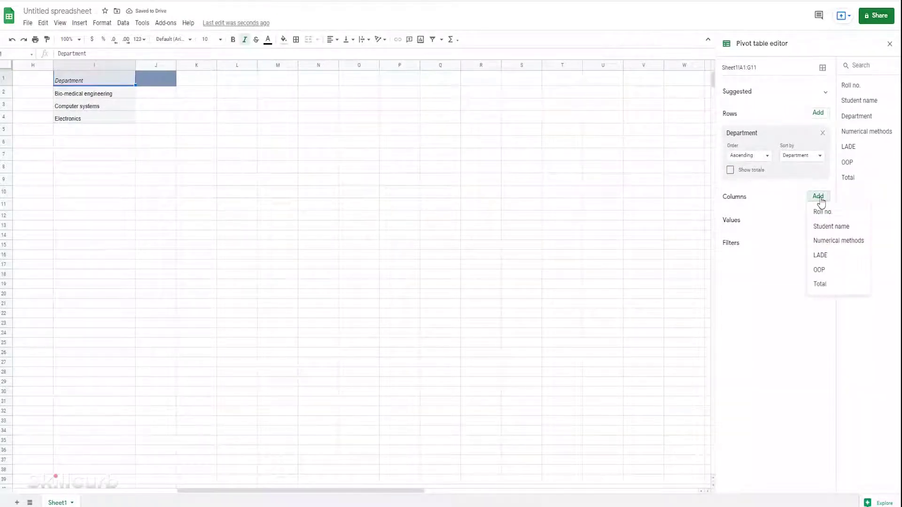
left_click(831, 226)
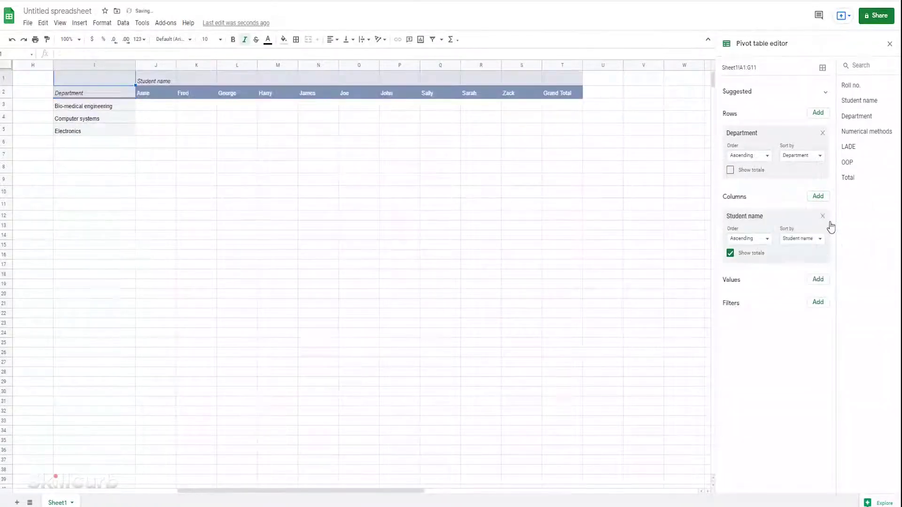
left_click(582, 133, "shift")
left_click(209, 39)
left_click(209, 146)
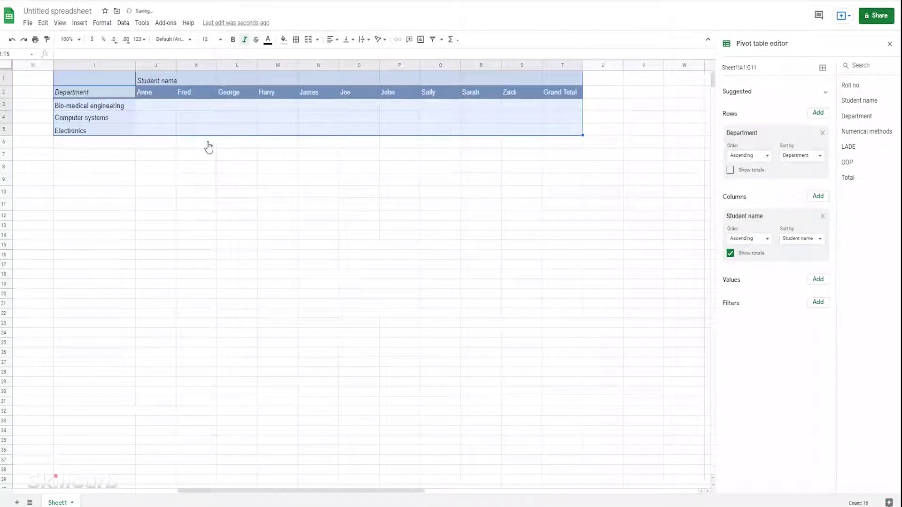
left_click(572, 133)
Add SUM of Total as the pivot values, giving grand totals 364, 606 and 902.
left_click(176, 107)
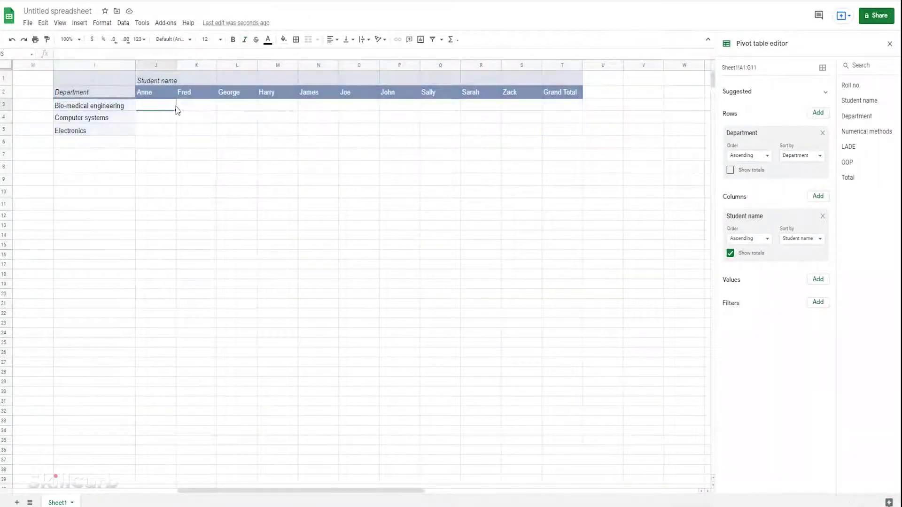
left_click(819, 280)
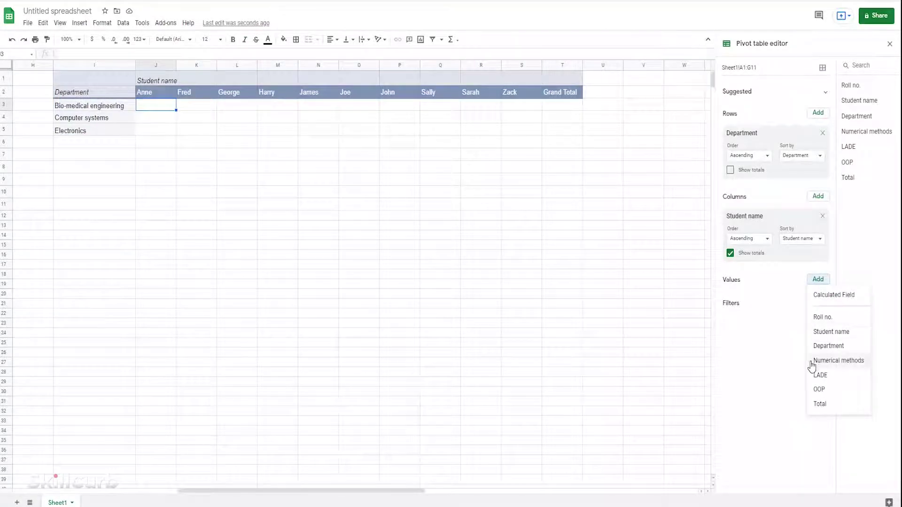
left_click(820, 405)
left_click_drag(572, 109, 574, 131)
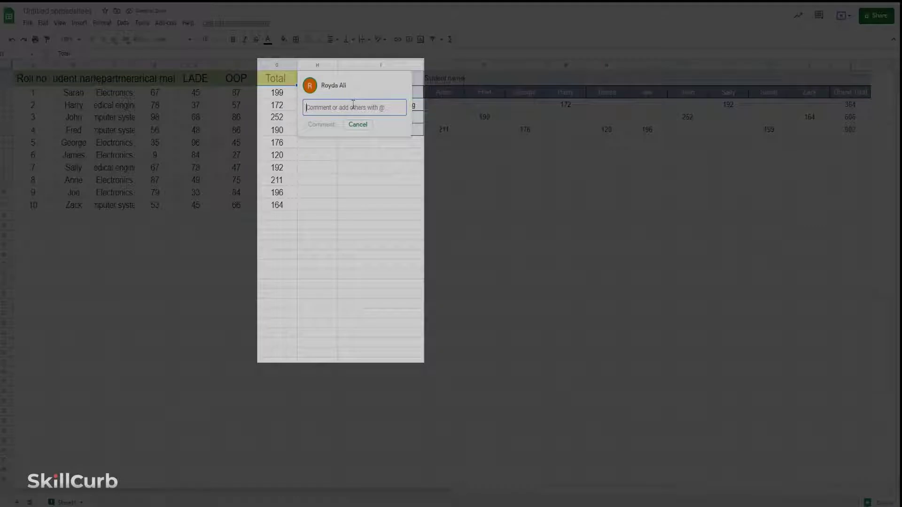
Post a comment on the Total header mentioning a collaborator: 'Please have a look at this!'.
type("Hey @distantsky.light")
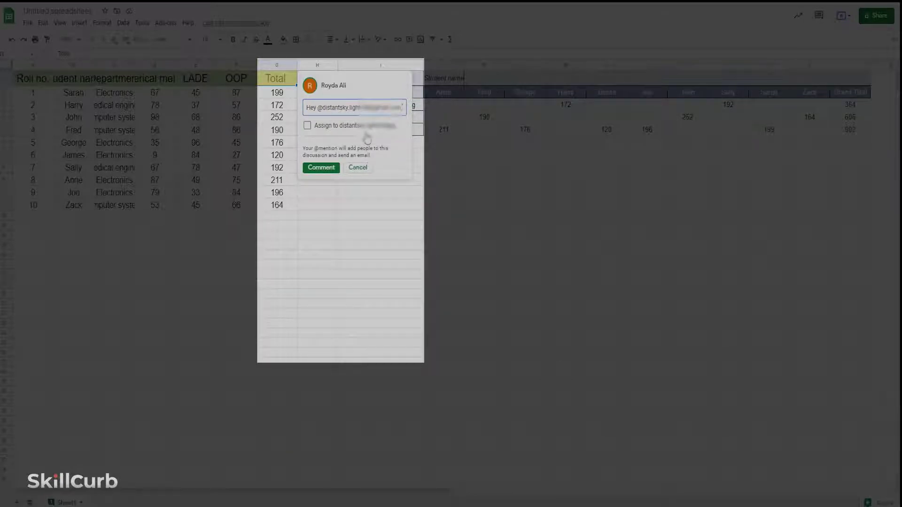
key("Return")
type("Plea")
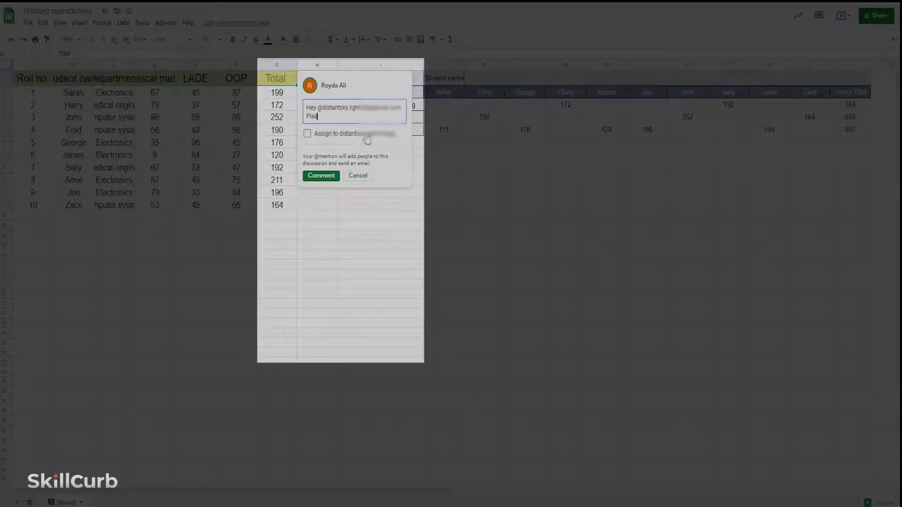
type("se have a look at")
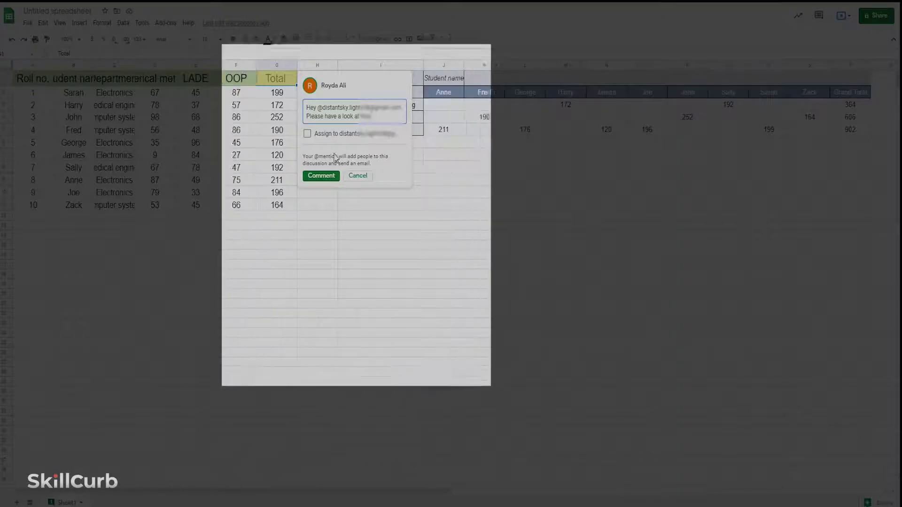
left_click(332, 178)
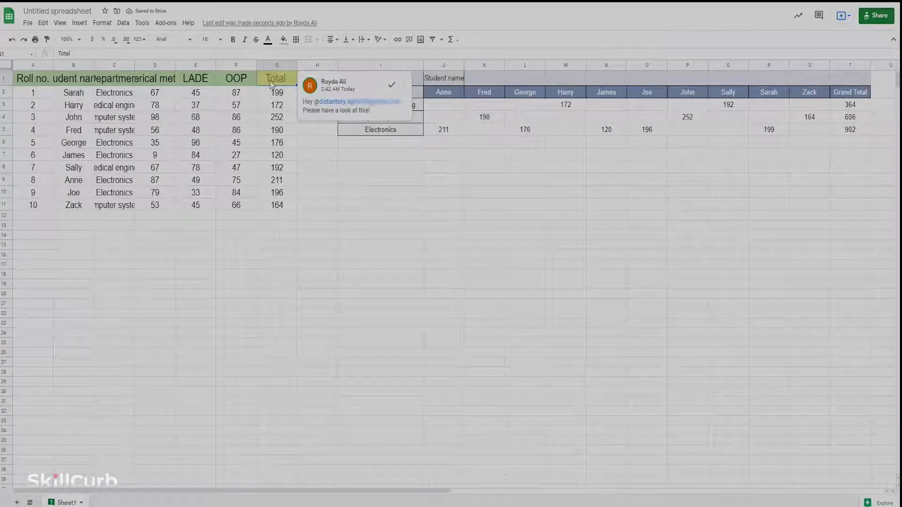
left_click(288, 96)
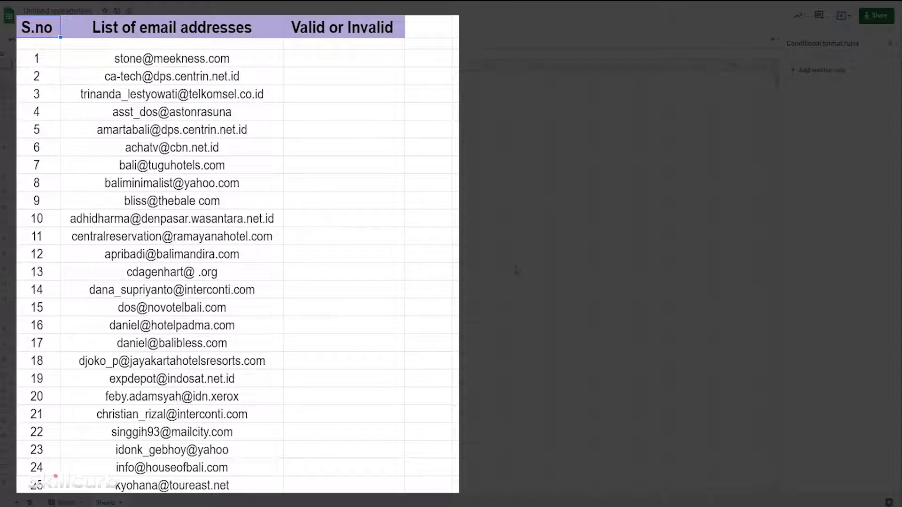
Enter =ISEMAIL(C4) in the first Valid or Invalid cell and fill it down the email list.
left_click(331, 62)
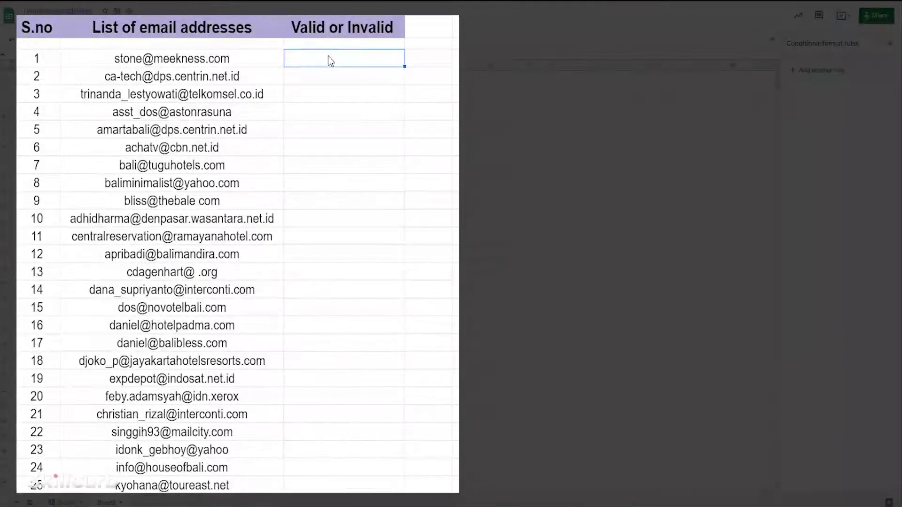
type("=ISEMAIL")
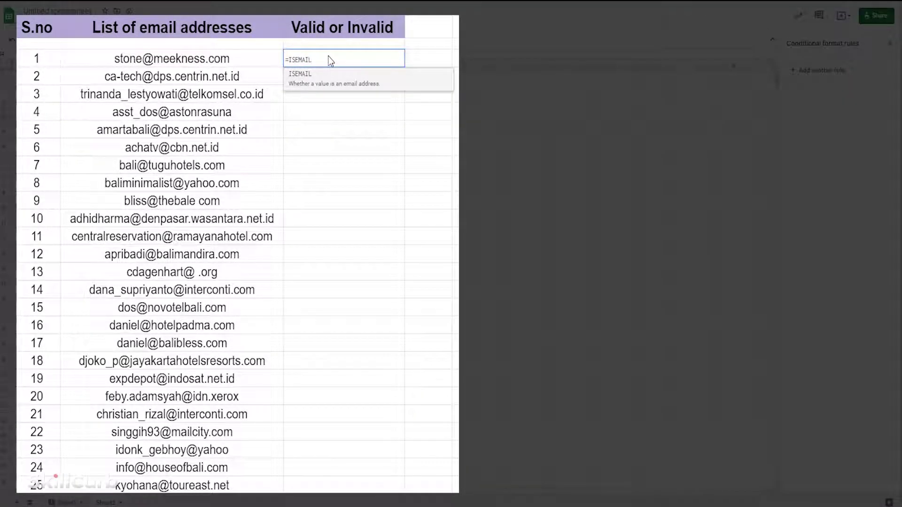
type("(")
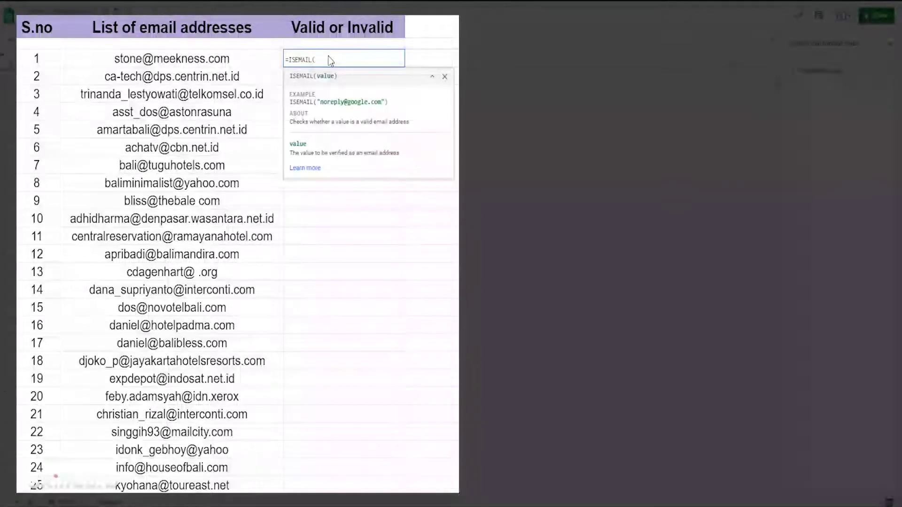
left_click(260, 65)
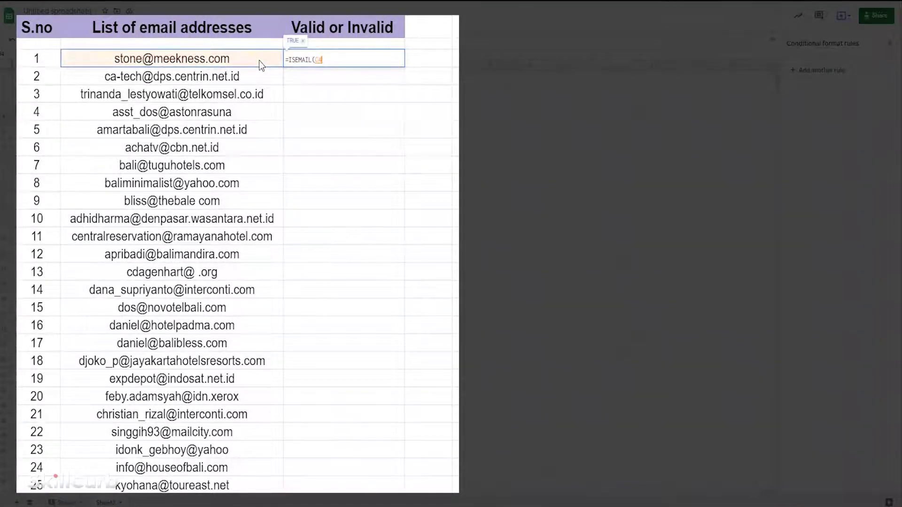
type(")")
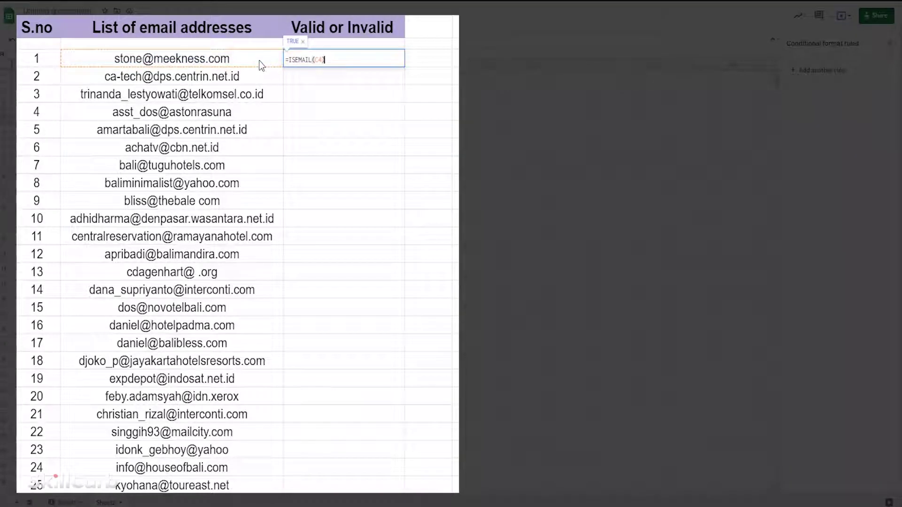
key("Return")
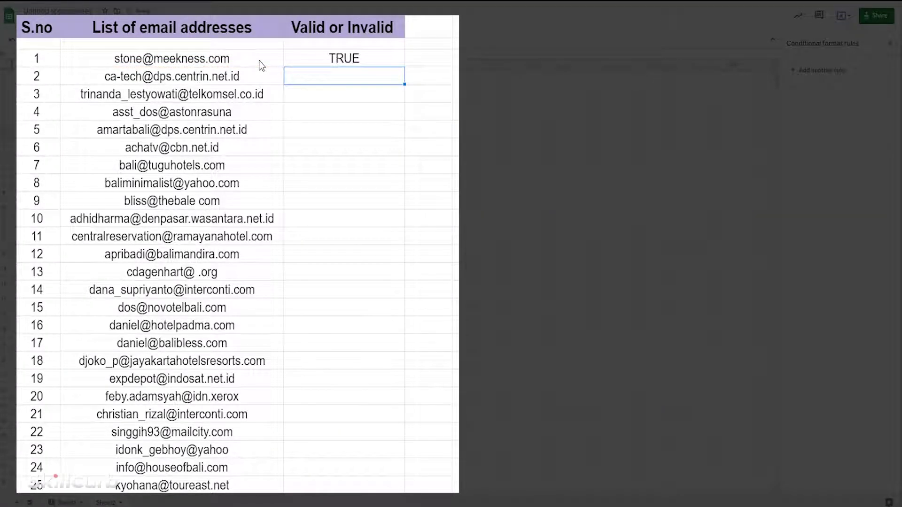
left_click(374, 63)
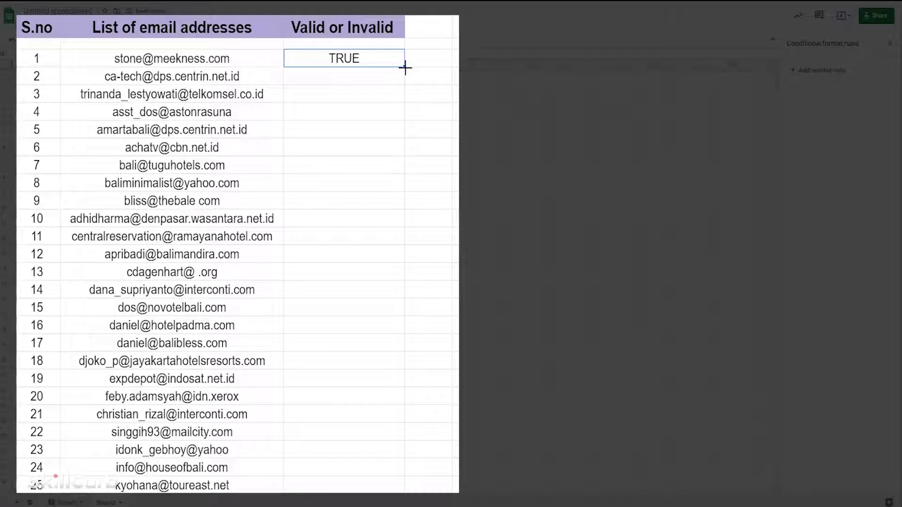
left_click_drag(405, 67, 401, 435)
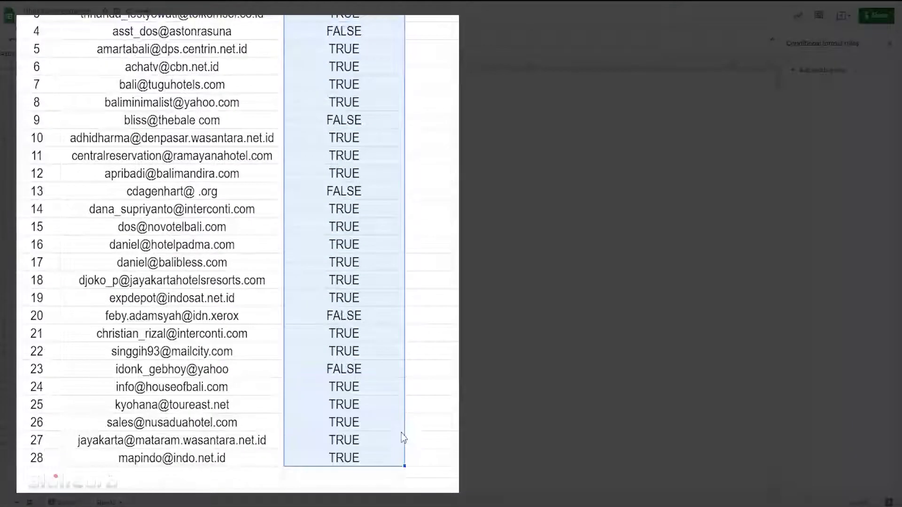
scroll(394, 291, "up", 3)
Select the Valid or Invalid column and add a rule filling cells containing TRUE light green.
left_click(390, 114)
left_click(358, 61)
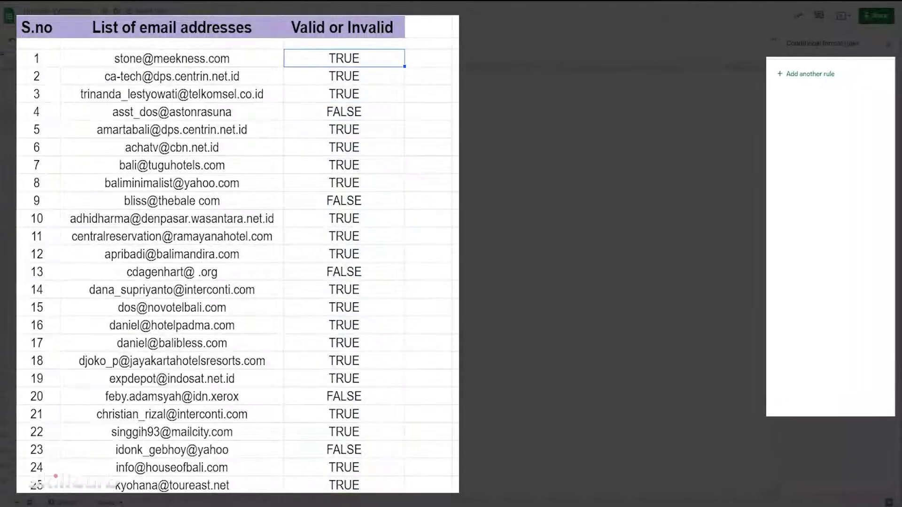
key("ctrl+space")
left_click(288, 6)
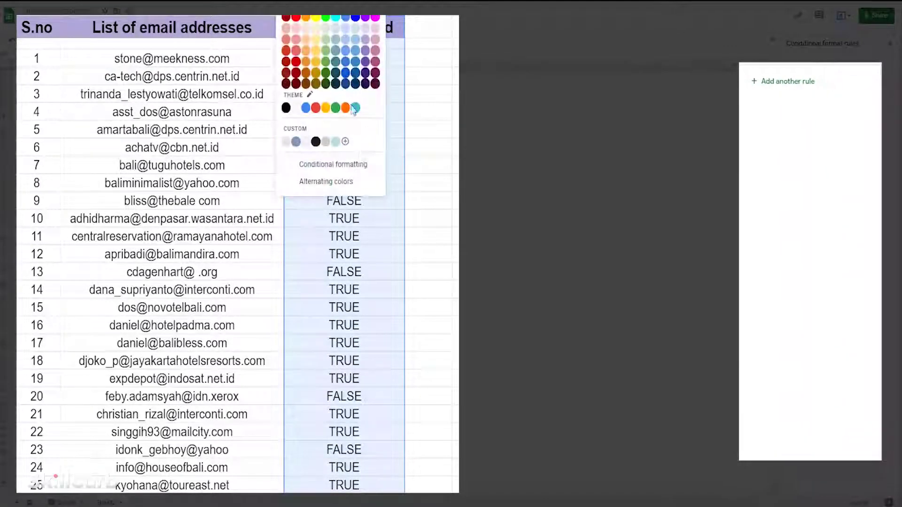
left_click(360, 162)
left_click(863, 190)
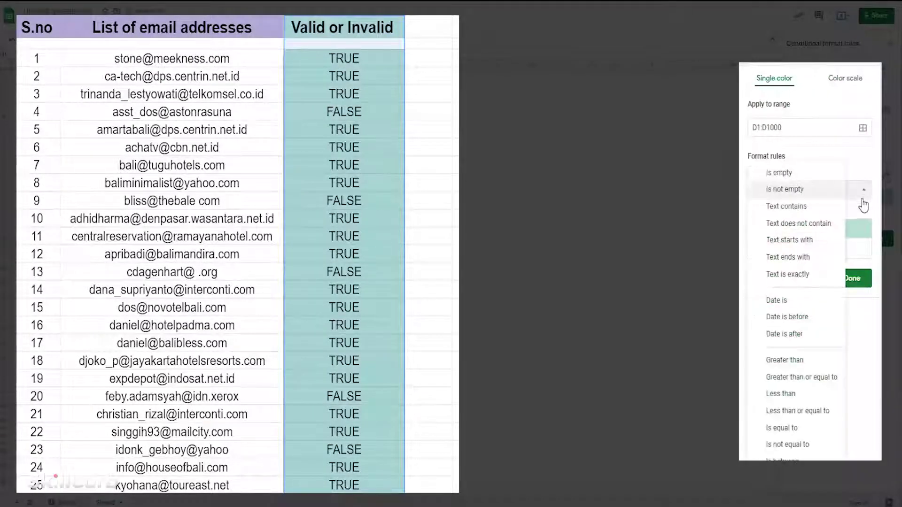
left_click(829, 207)
left_click(818, 212)
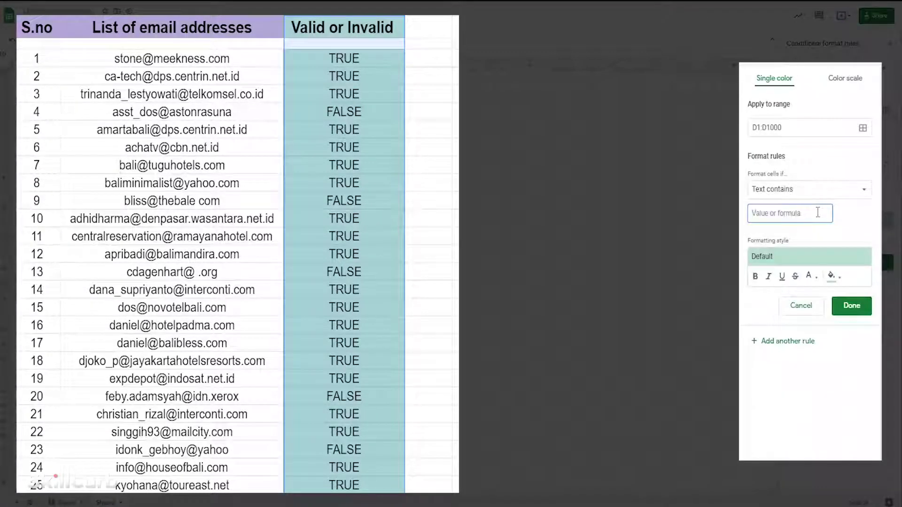
type("TRUE")
left_click(830, 275)
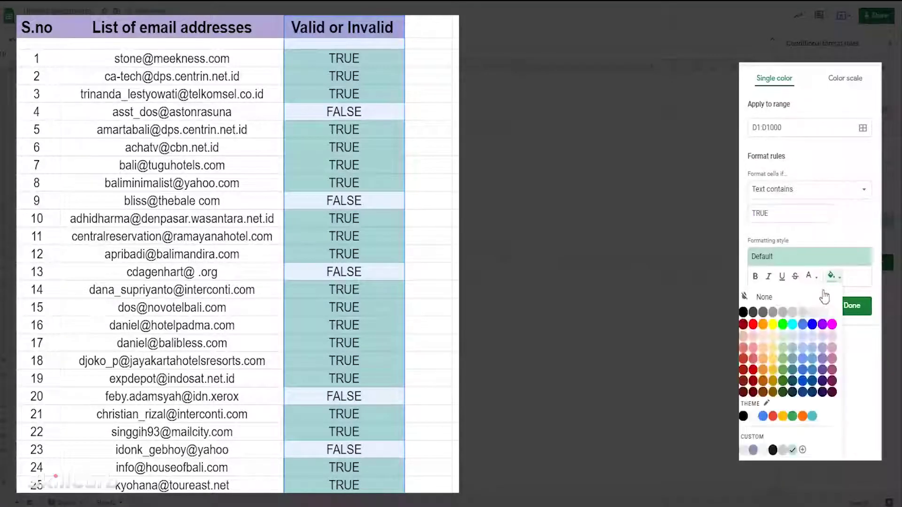
left_click(782, 348)
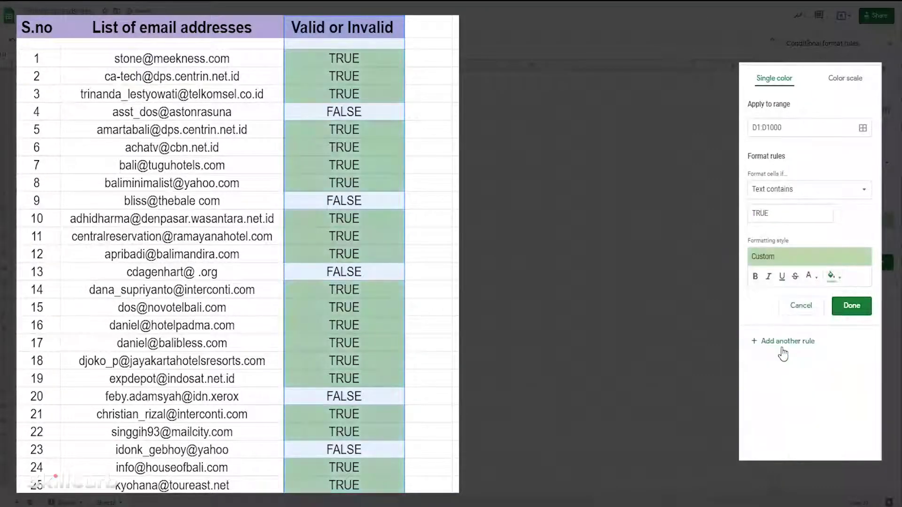
left_click(843, 307)
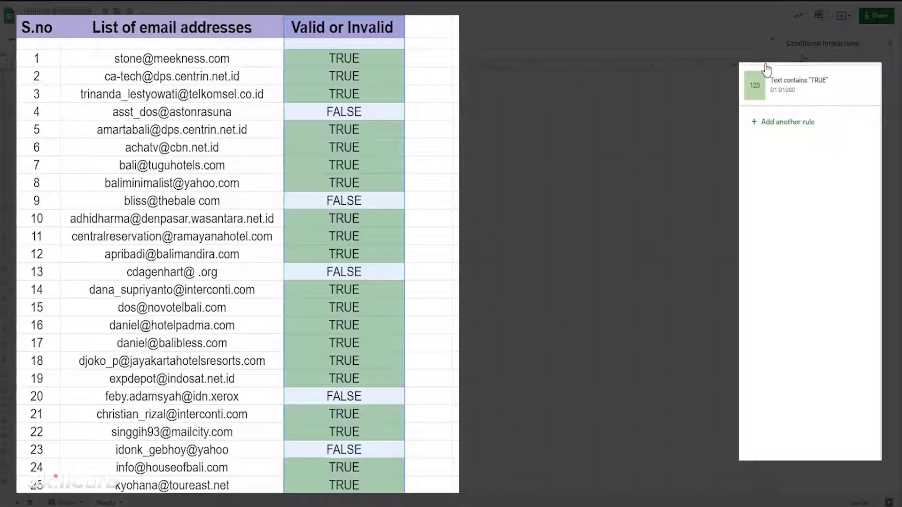
Add a second rule filling cells whose text contains FALSE with pink.
left_click(790, 125)
left_click(812, 190)
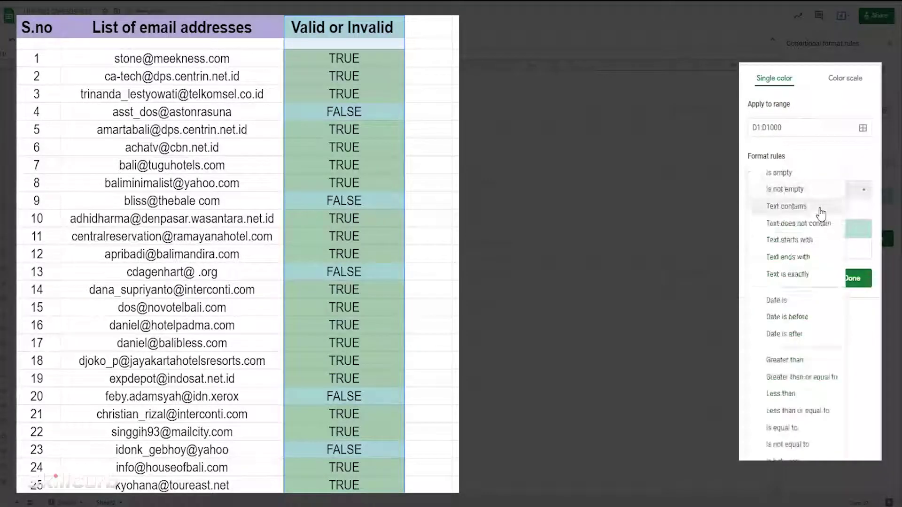
left_click(787, 207)
type("FALSE")
left_click(831, 276)
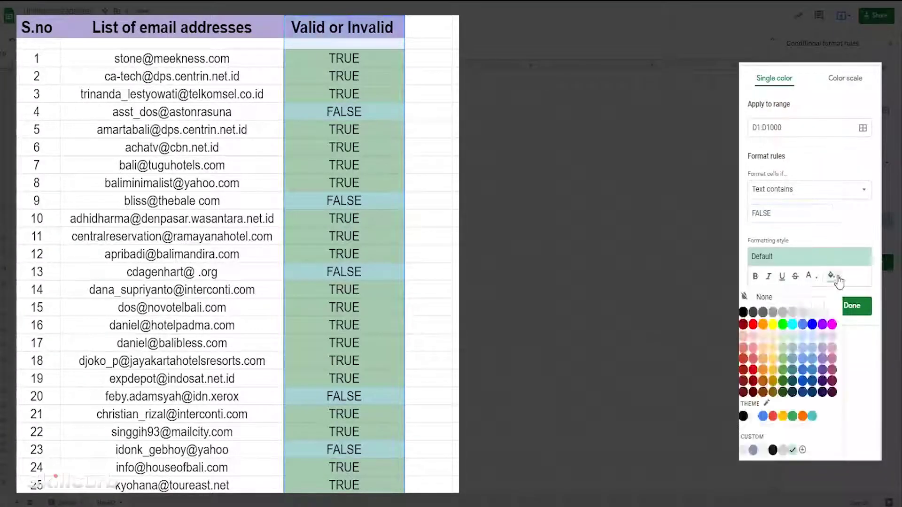
left_click(754, 349)
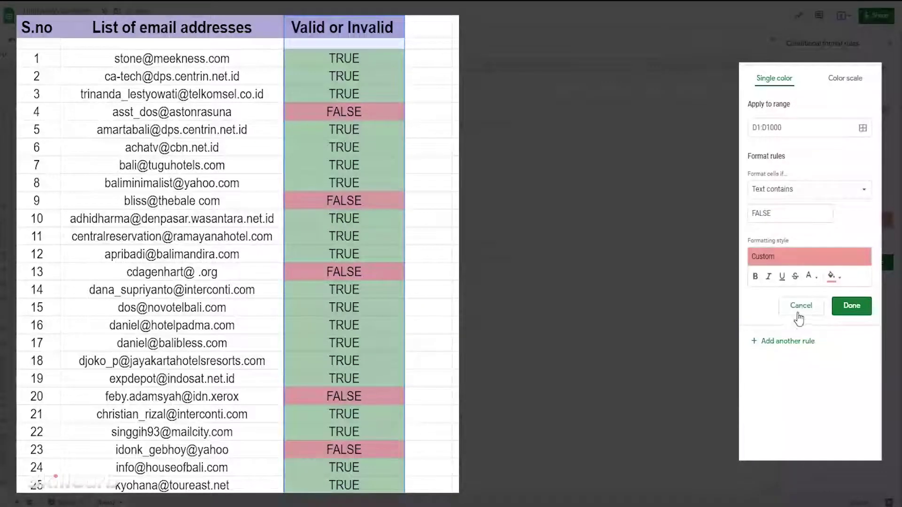
left_click(852, 306)
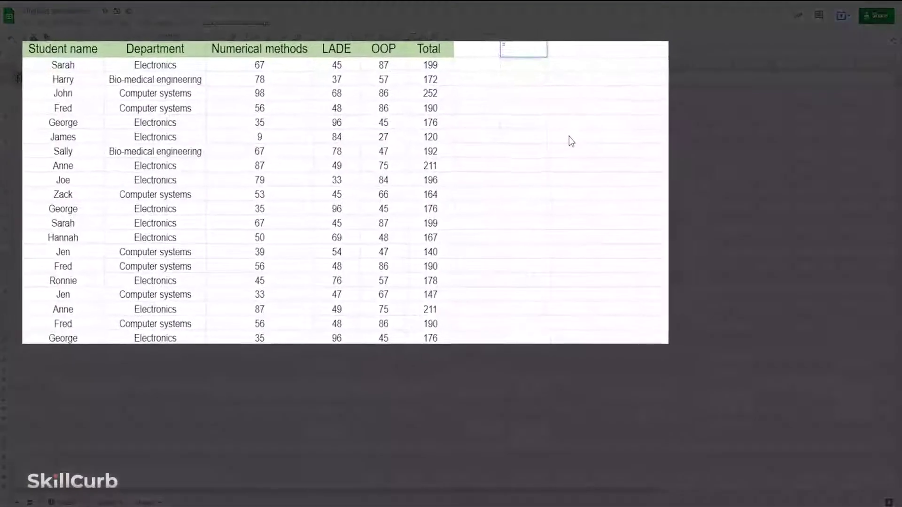
Enter =UNIQUE(B:G) in an empty cell to list the marks table without duplicate rows.
type("unique")
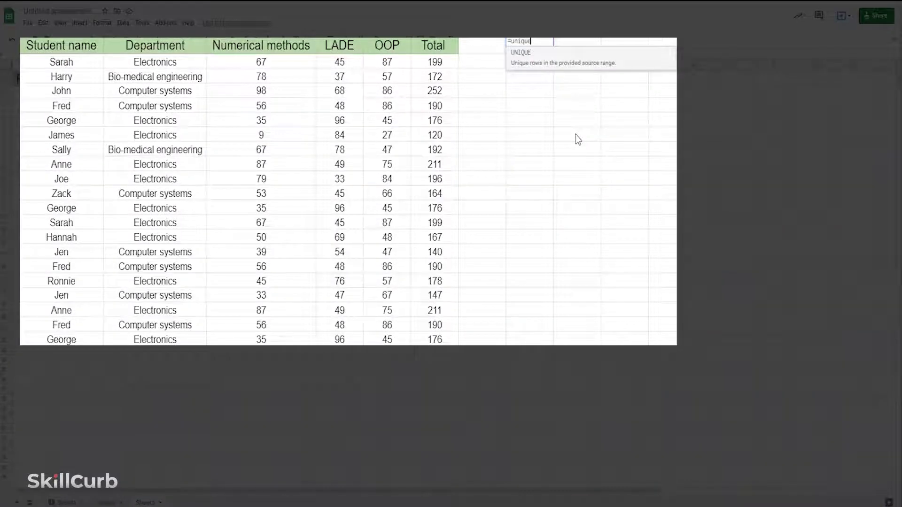
key("Tab")
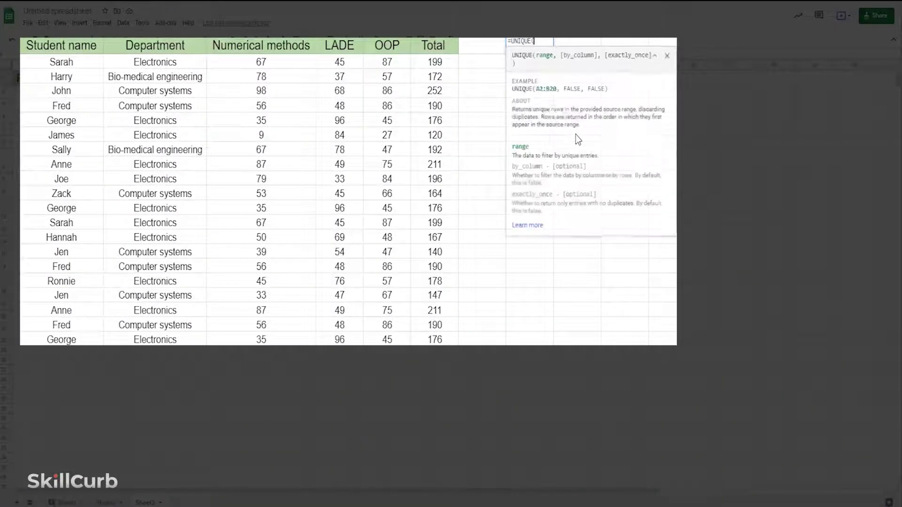
left_click(77, 37)
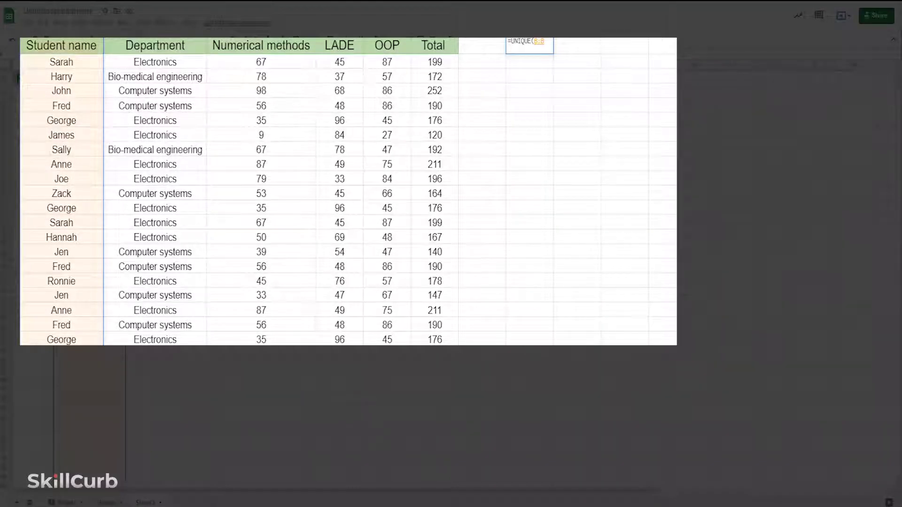
left_click_drag(155, 38, 435, 37)
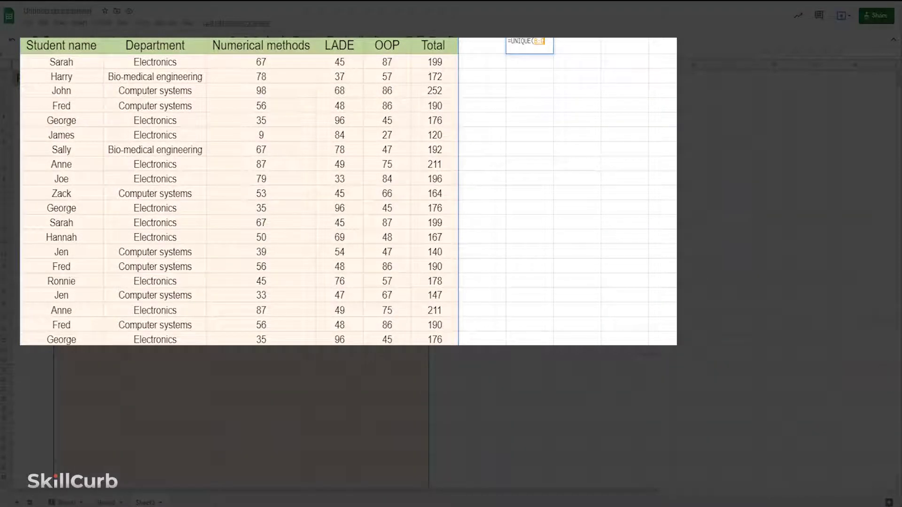
type(")")
key("Return")
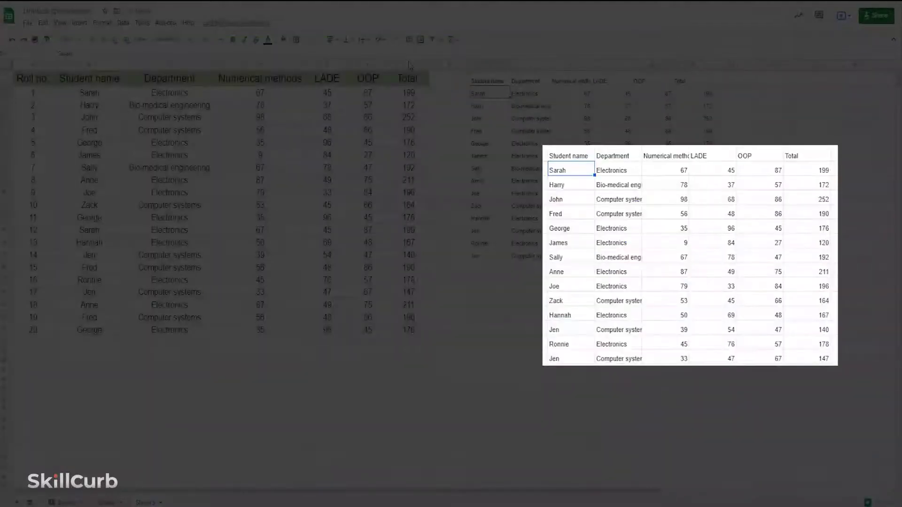
left_click_drag(488, 81, 707, 256)
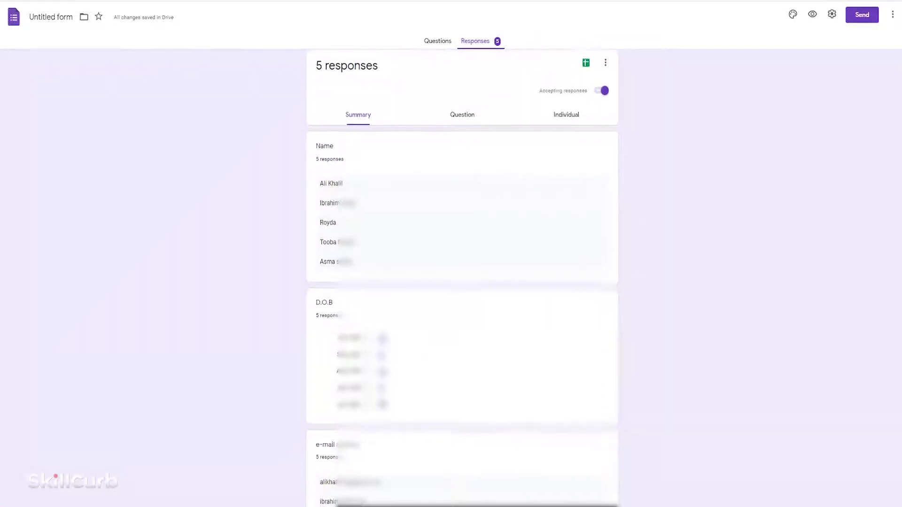
Send the form responses to a new spreadsheet and rename it 'Employee data'.
scroll(463, 277, "up", 5)
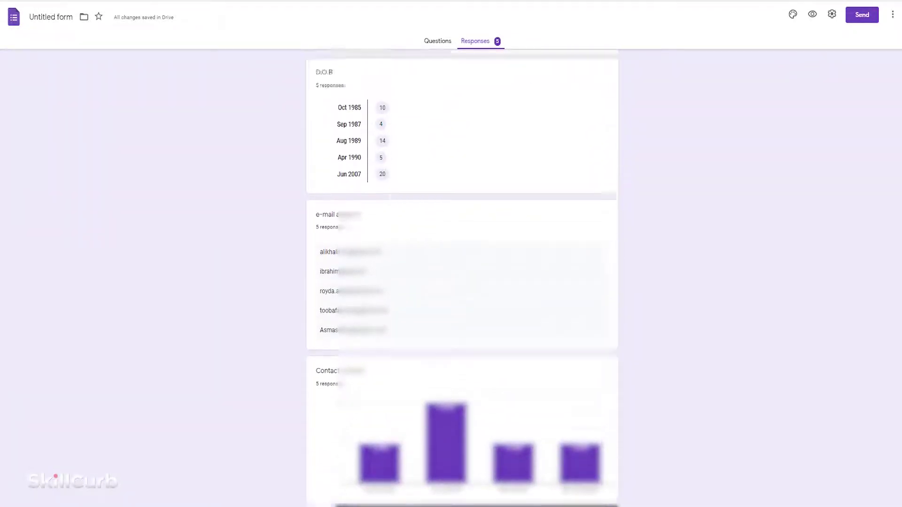
left_click(586, 71)
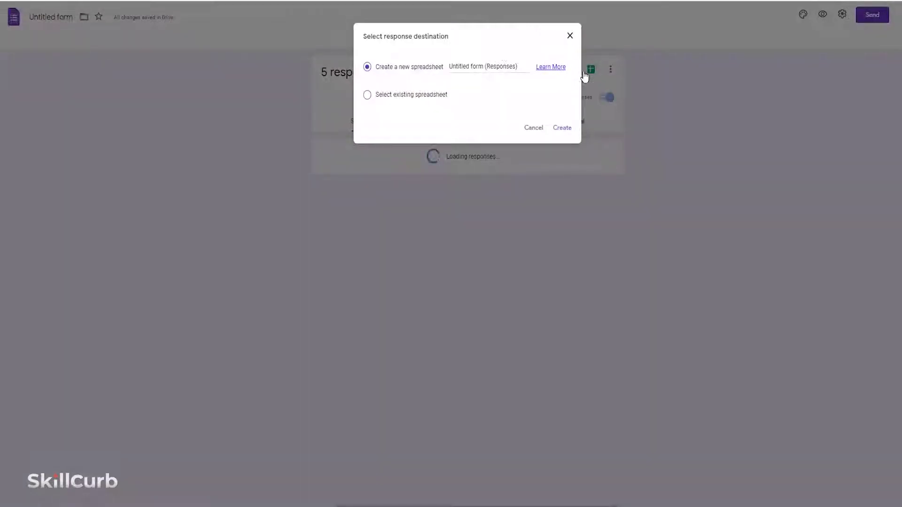
double_click(478, 66)
left_click_drag(449, 65, 527, 82)
type("Em")
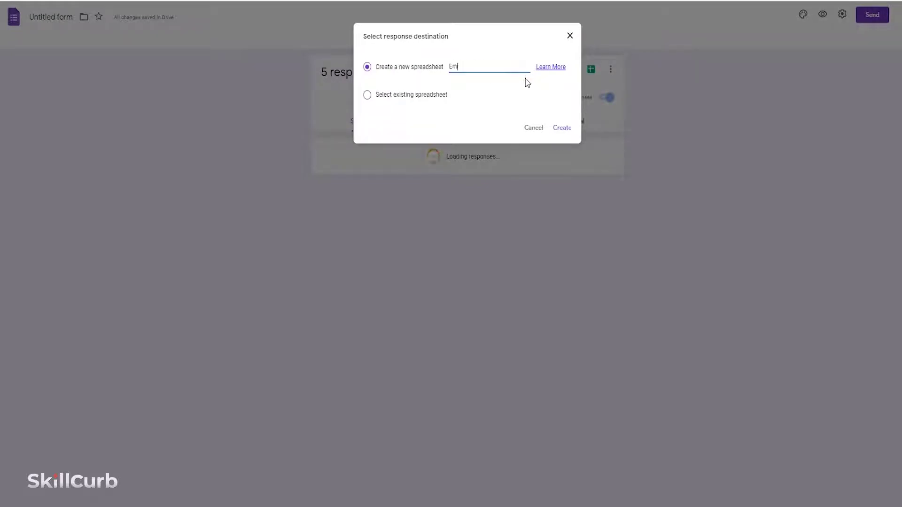
type("ployee data")
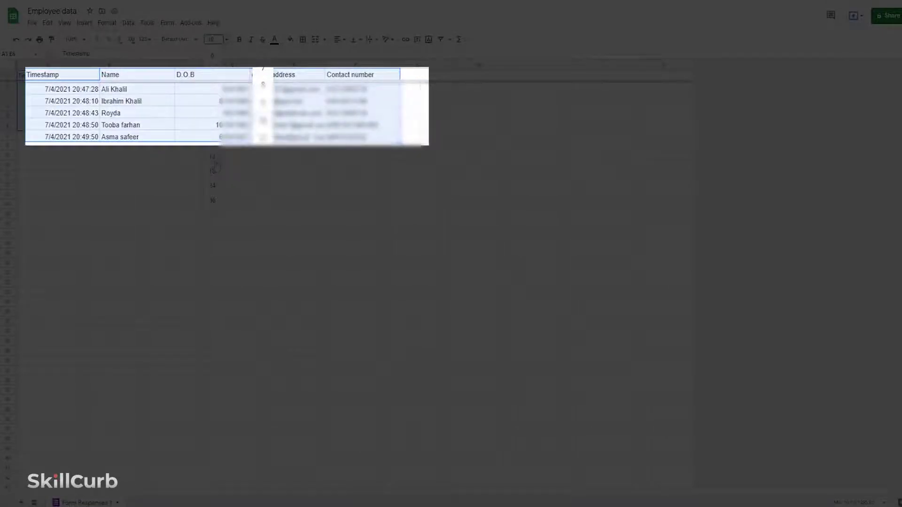
Select the response table and widen the Timestamp, Name and D.O.B columns.
left_click_drag(28, 75, 324, 125)
left_click_drag(100, 75, 149, 75)
left_click_drag(224, 75, 258, 75)
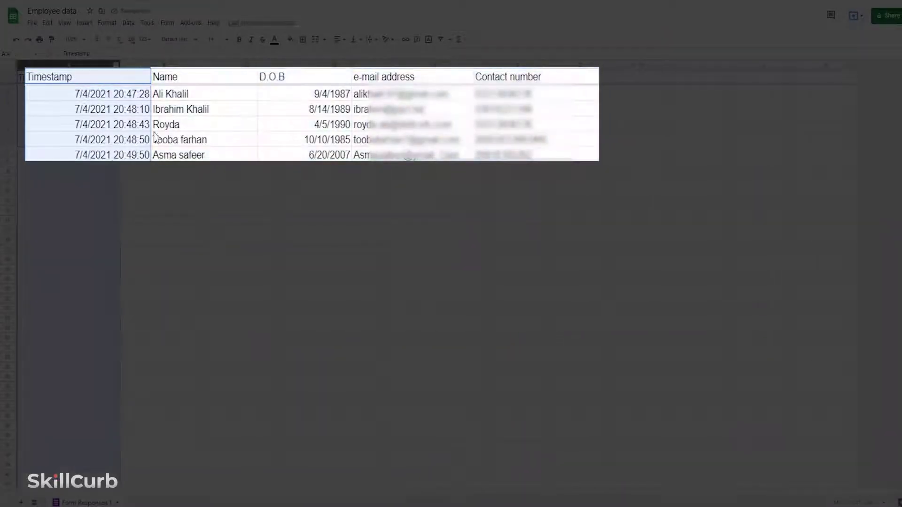
Select the Name, D.O.B, e-mail address and Contact number columns in turn.
left_click(177, 63)
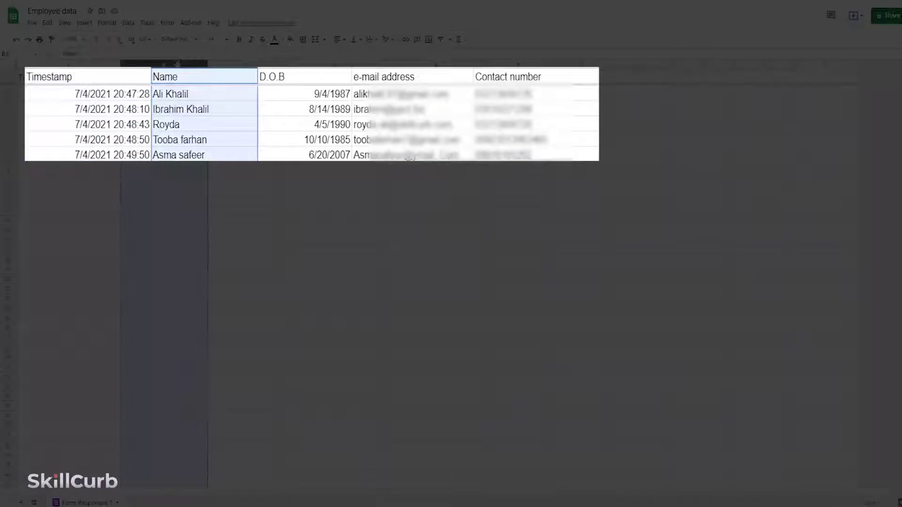
left_click(244, 63)
left_click(334, 63)
left_click(433, 62)
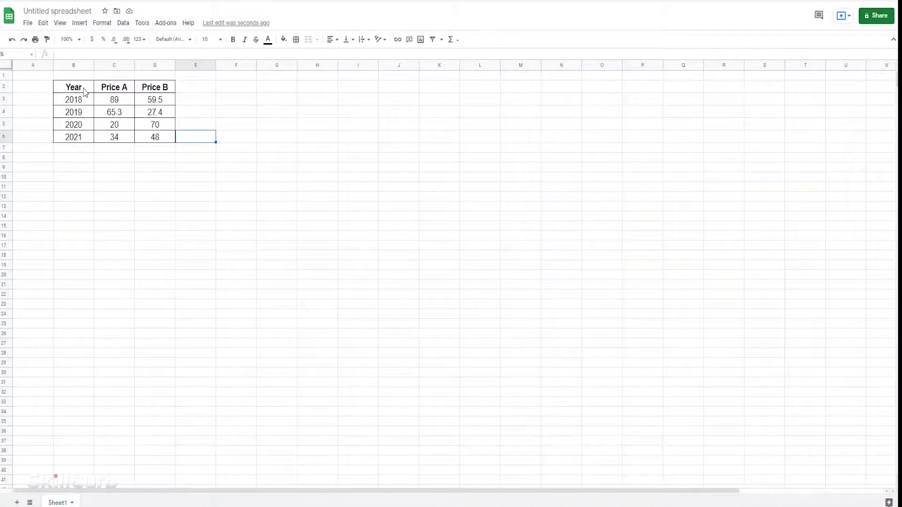
Insert a chart of the Year and price table, trying bar and pie before Column chart.
left_click_drag(85, 93, 155, 137)
left_click(79, 22)
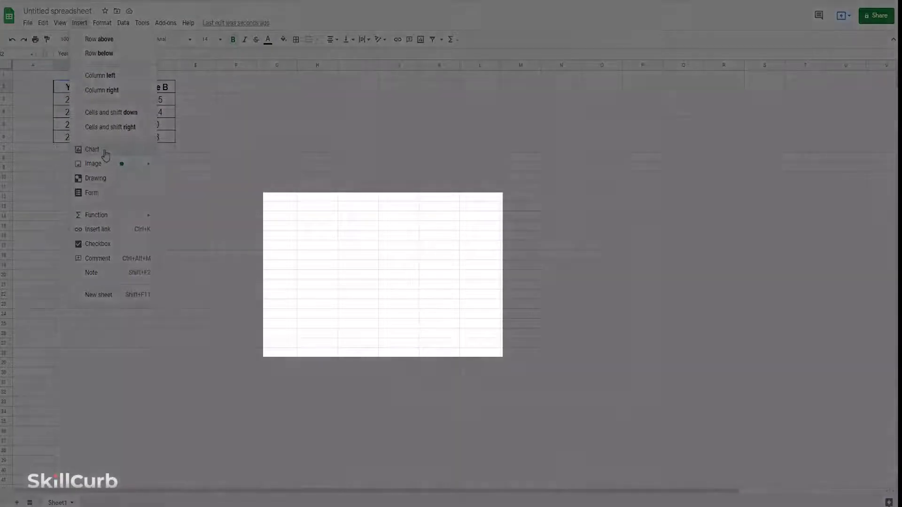
left_click(104, 151)
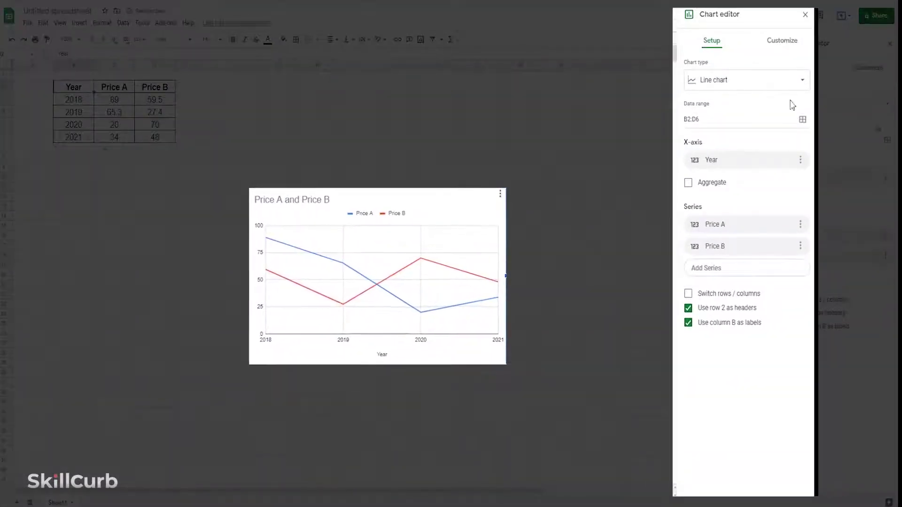
left_click(802, 80)
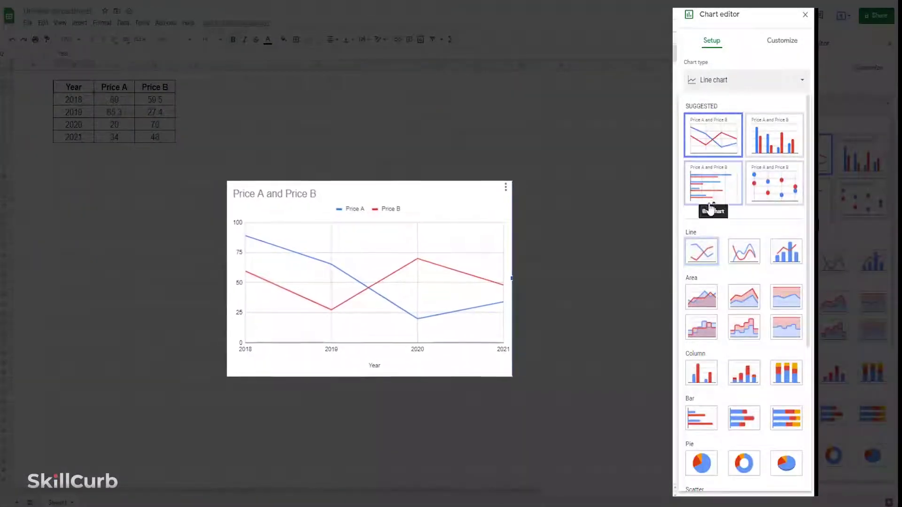
left_click(711, 207)
left_click(803, 80)
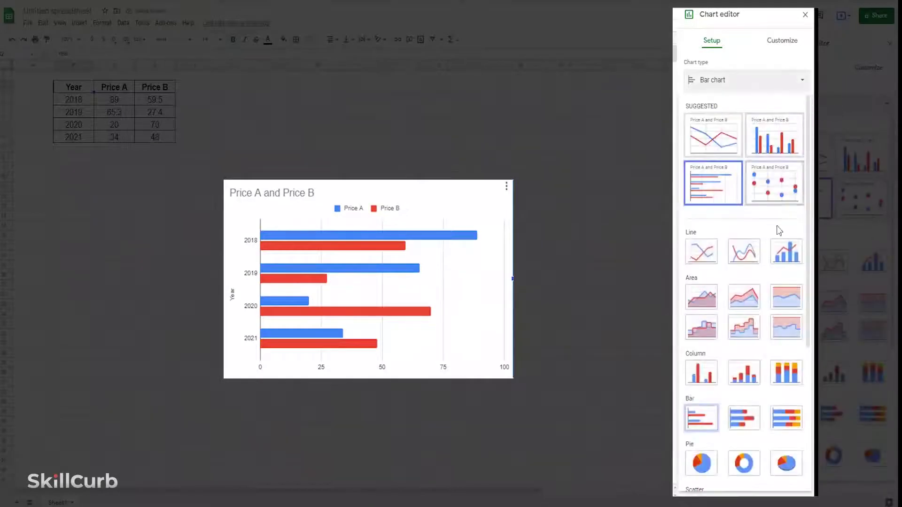
left_click(701, 463)
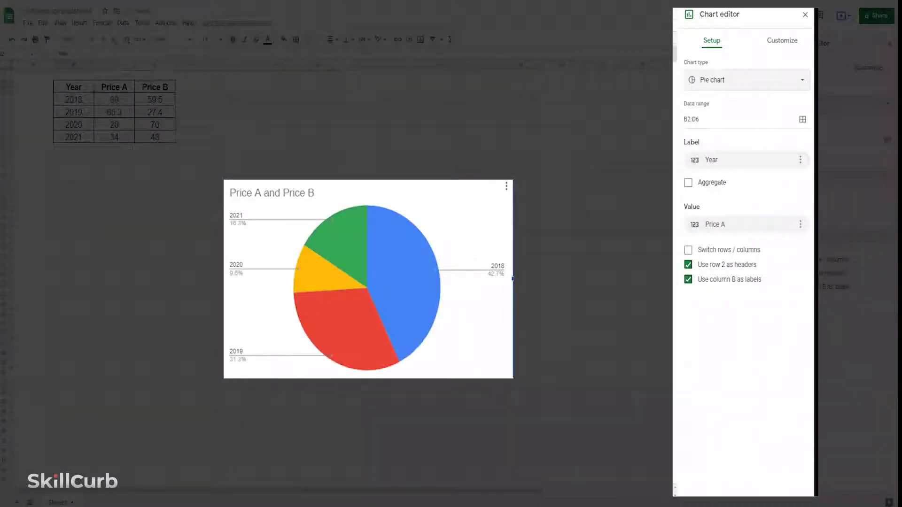
left_click(802, 80)
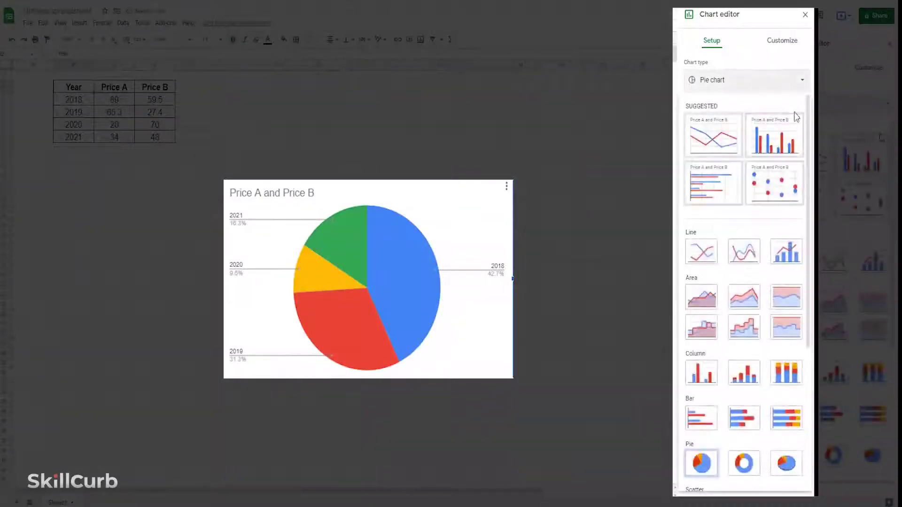
left_click(790, 146)
Title the chart's vertical axis 'Price ranges'.
left_click(792, 45)
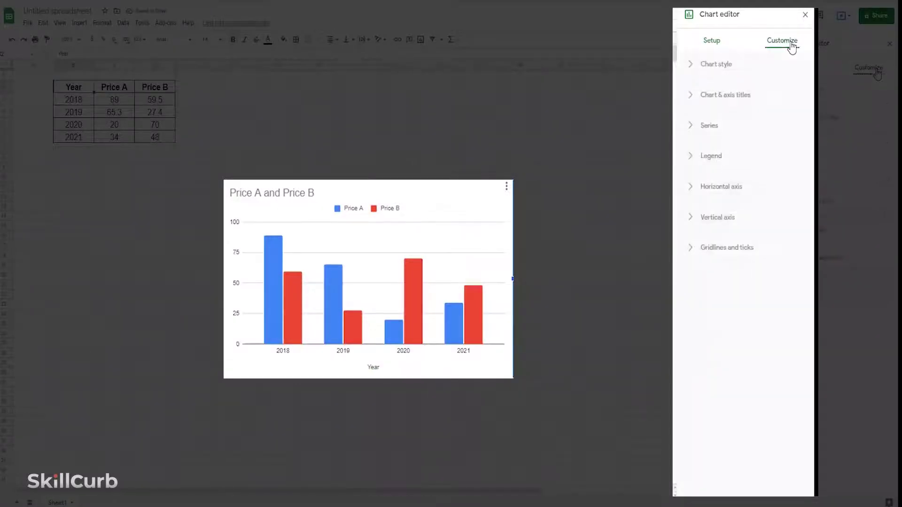
left_click(740, 98)
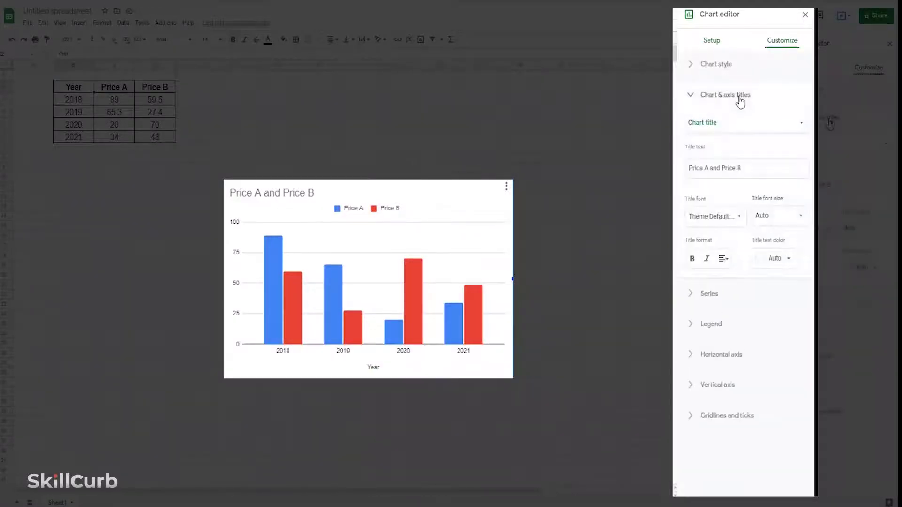
left_click(761, 123)
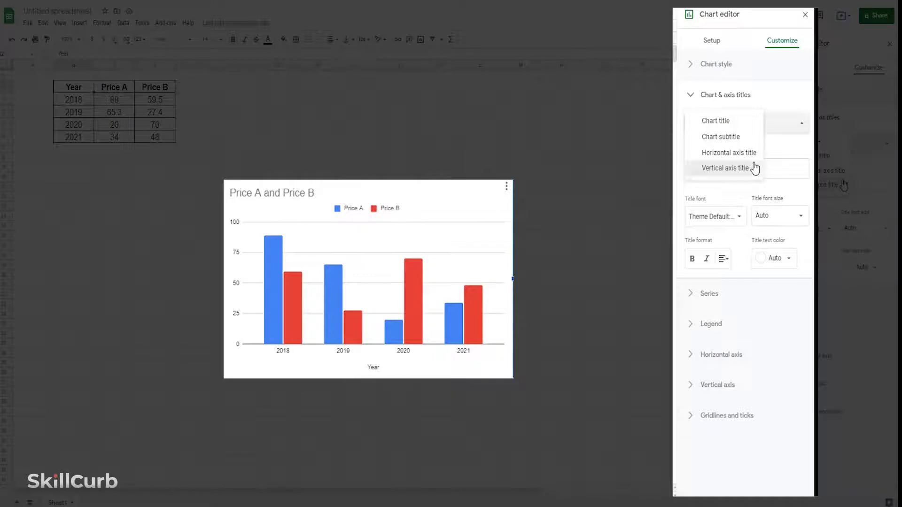
left_click(755, 168)
left_click(753, 164)
left_click(751, 196)
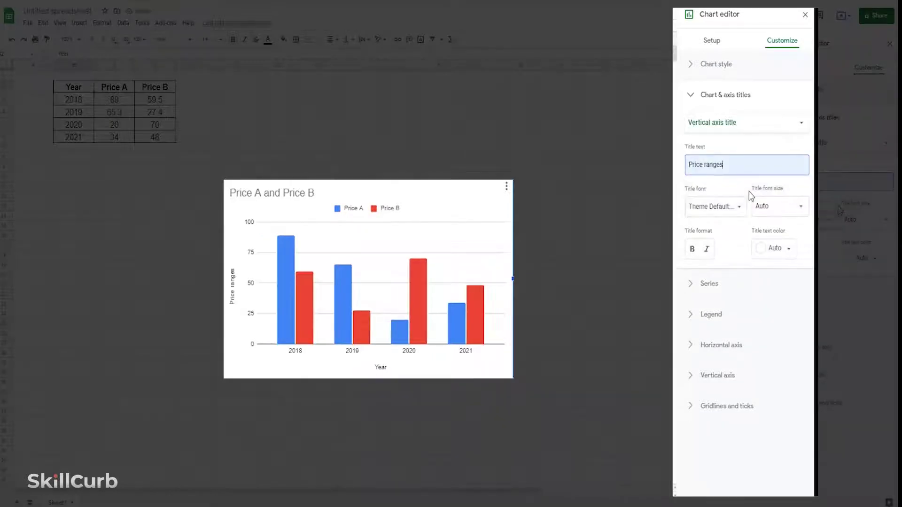
left_click(507, 187)
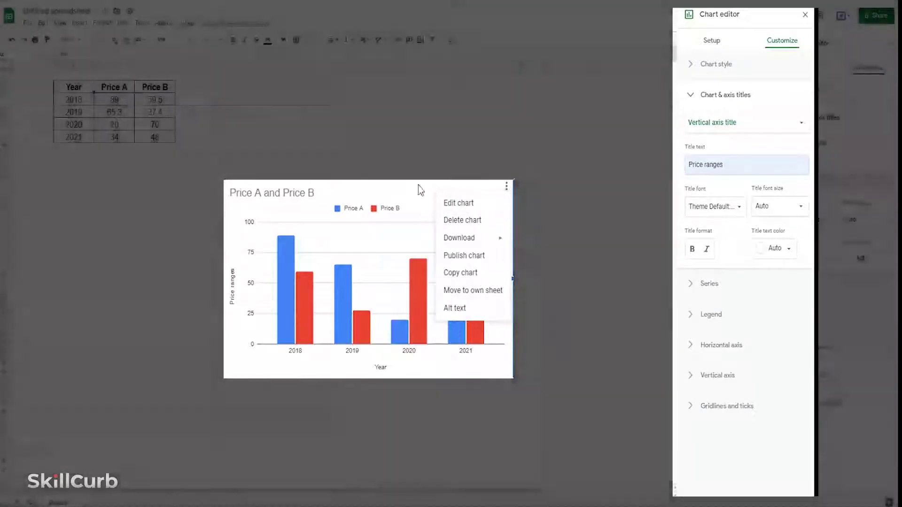
left_click(418, 188)
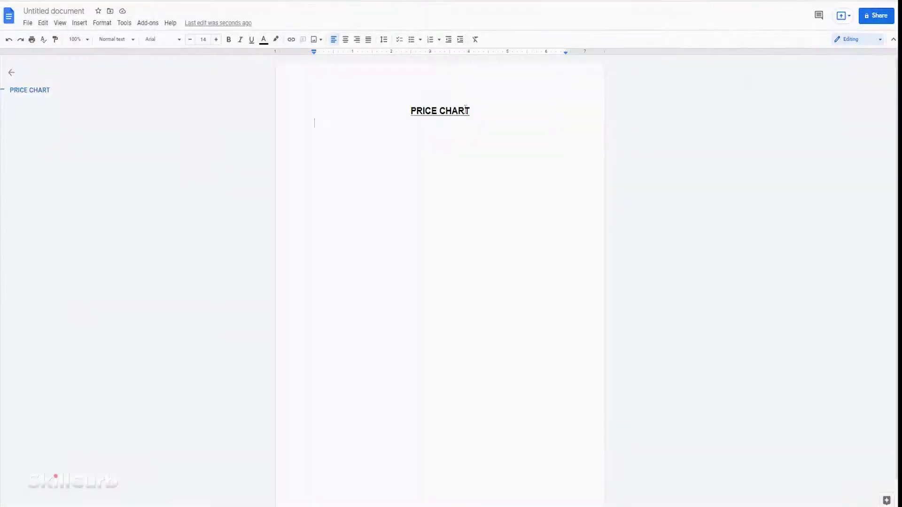
Import the price column chart from the spreadsheet under the PRICE CHART heading via Insert > Chart > From Sheets.
left_click(78, 23)
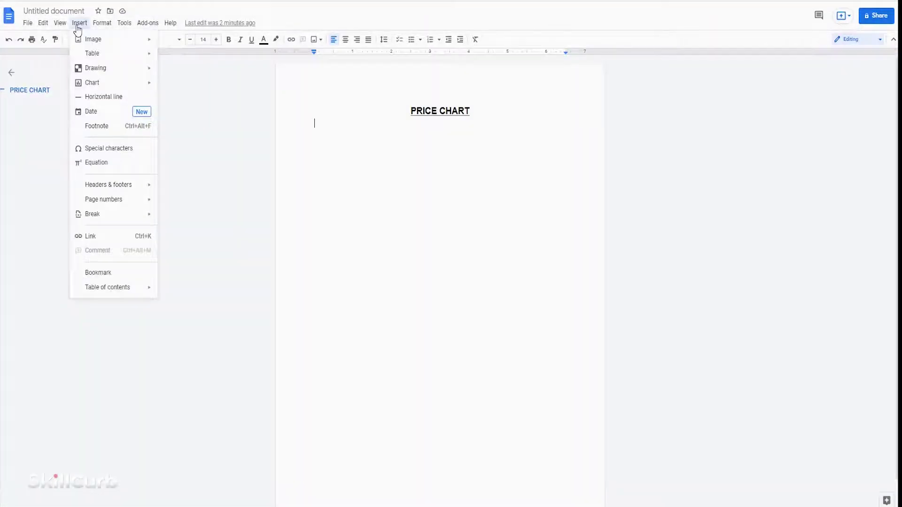
mouse_move(132, 93)
left_click(193, 152)
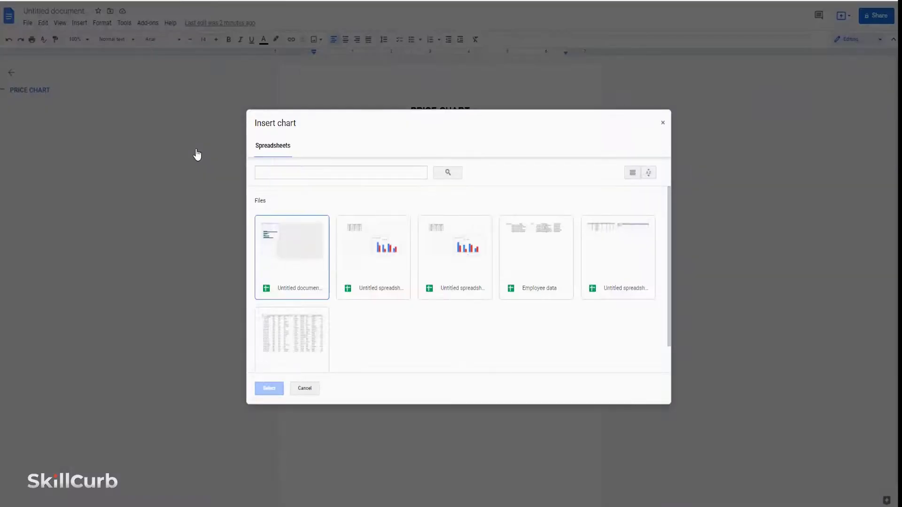
left_click(316, 282)
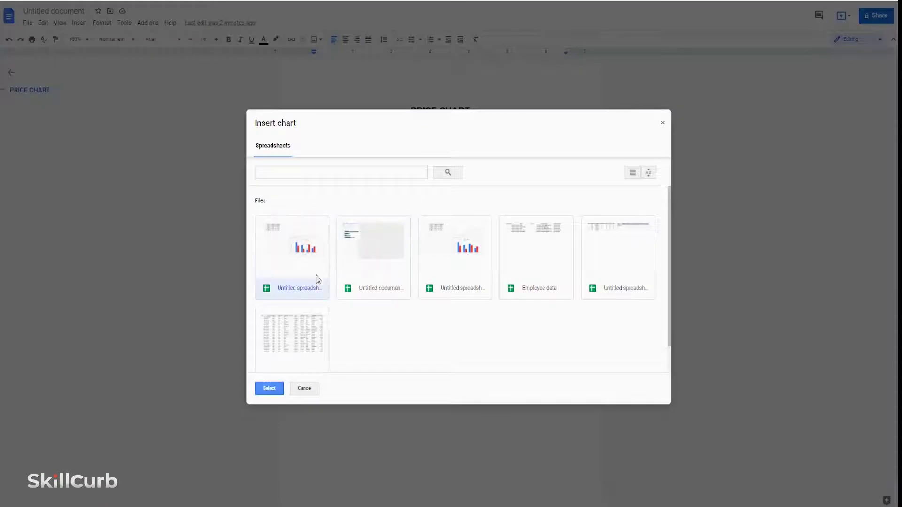
left_click(277, 389)
left_click(383, 249)
left_click(556, 374)
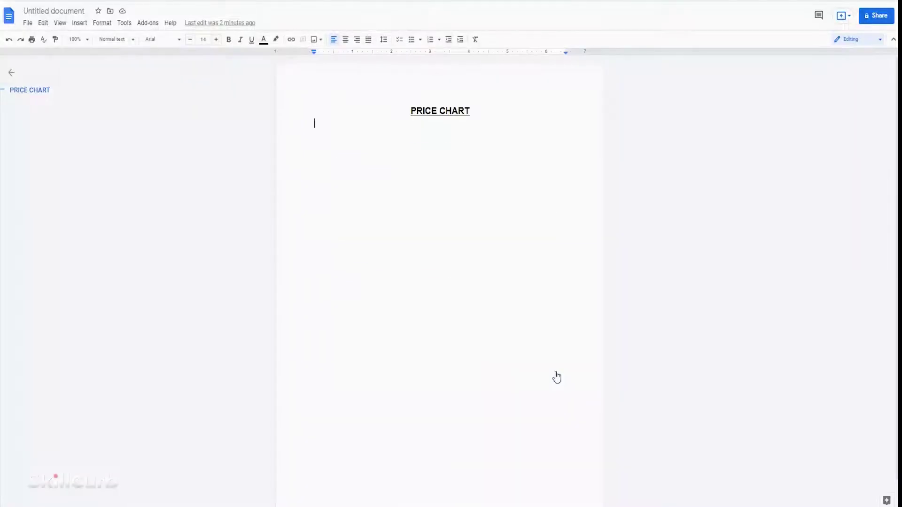
left_click(459, 385)
Back in the spreadsheet, set the 2019 prices to 25 (Price A) and 80 (Price B).
key("ctrl+Tab")
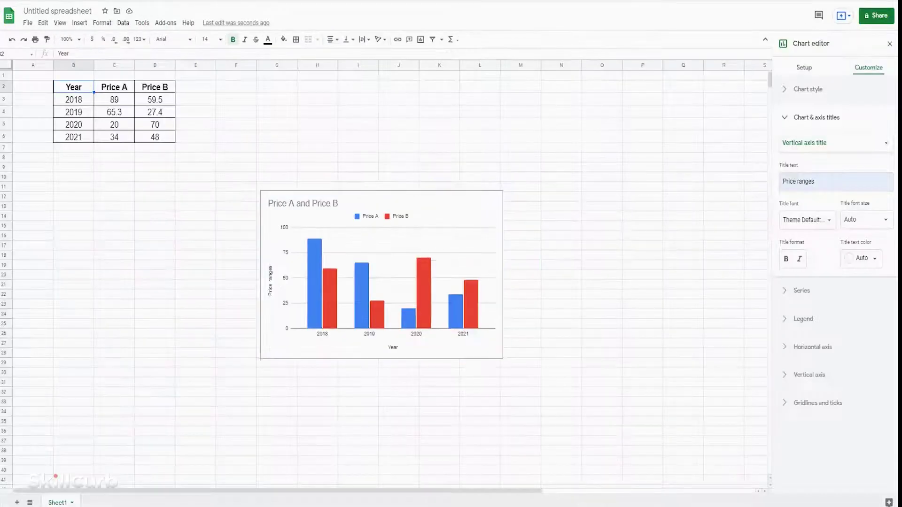
double_click(147, 111)
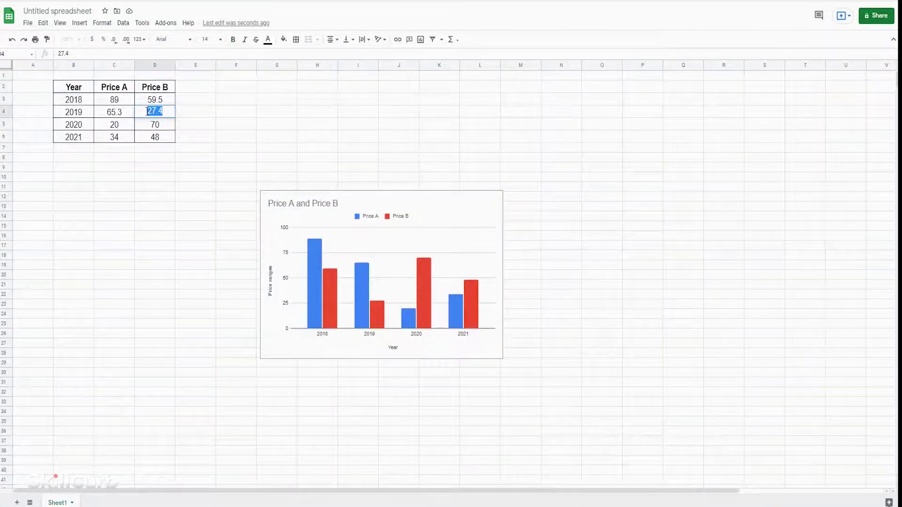
type("80")
key("Return")
double_click(120, 110)
type("25")
key("Return")
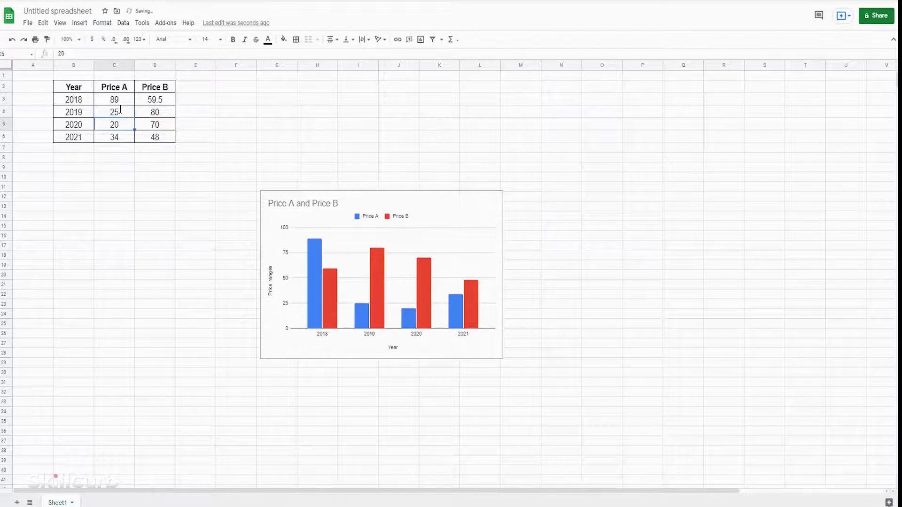
Set the 2020 prices to 50 (Price A) and 21 (Price B).
double_click(118, 127)
type("50")
key("Return")
double_click(150, 125)
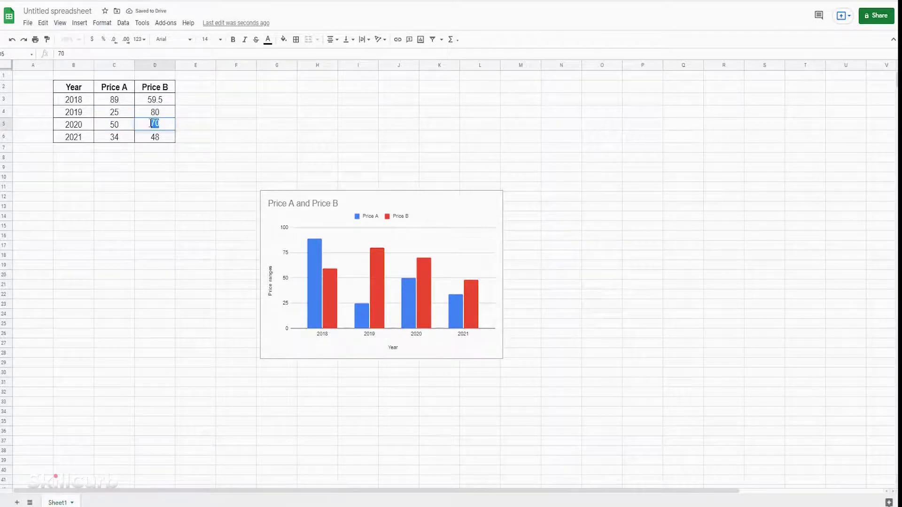
type("21")
key("Return")
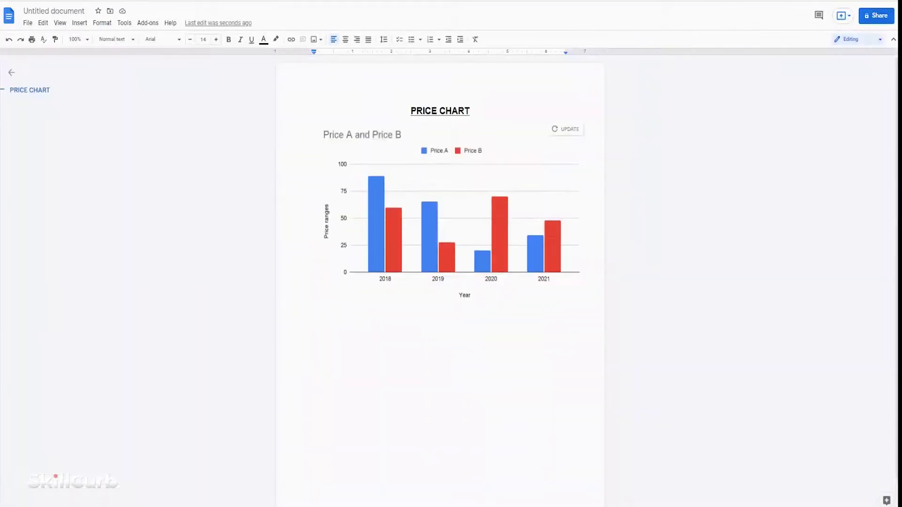
Update the linked price chart in the document with the new values.
left_click(565, 134)
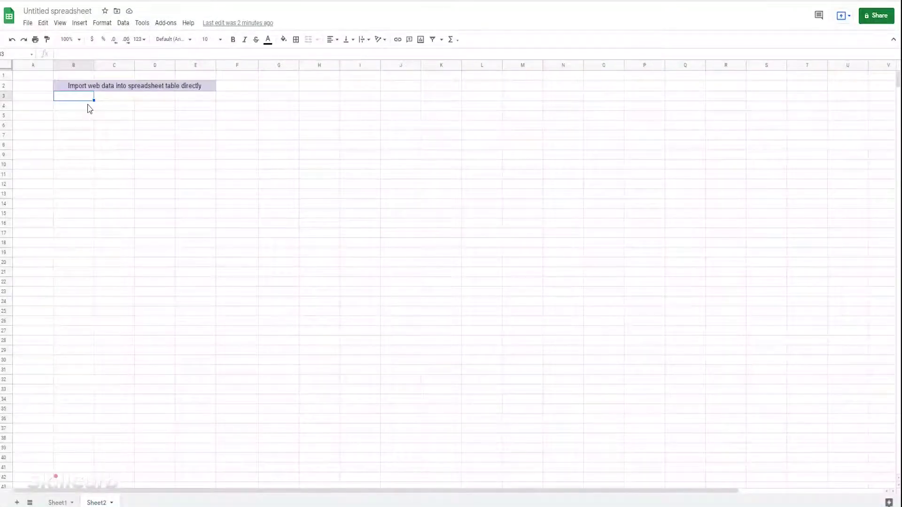
Import the worldometers coronavirus table into B4 using IMPORTHTML with "table",1.
left_click(90, 108)
left_click(80, 24)
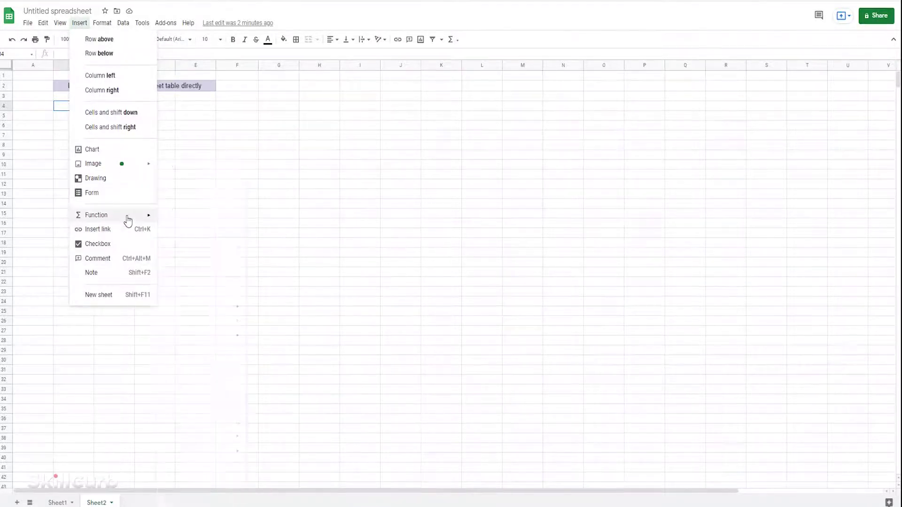
mouse_move(150, 221)
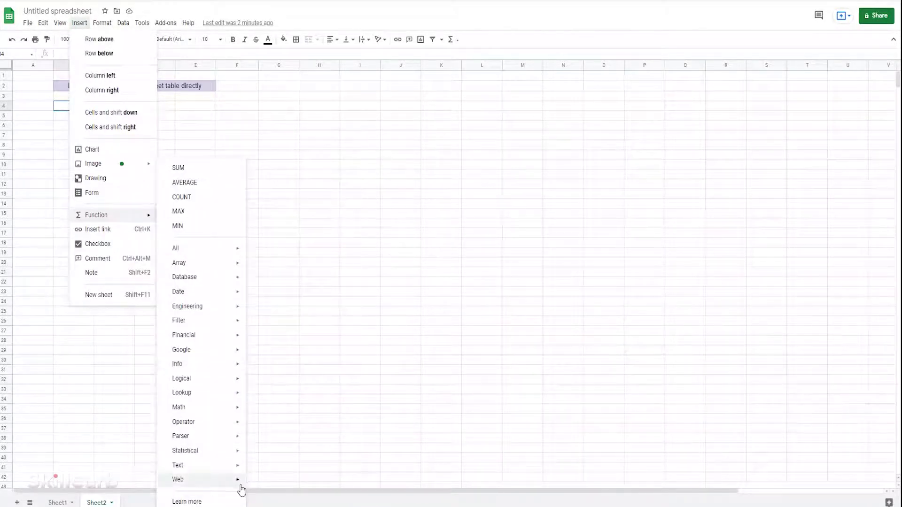
mouse_move(241, 487)
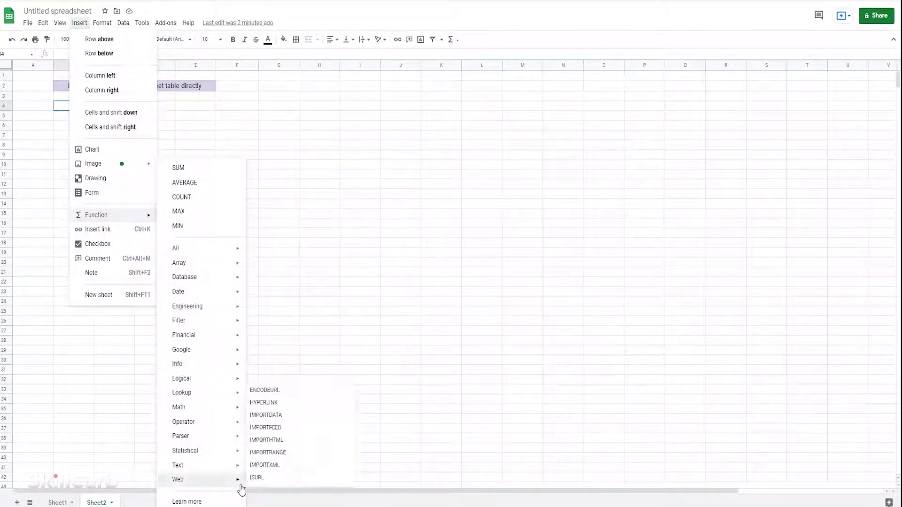
left_click(281, 441)
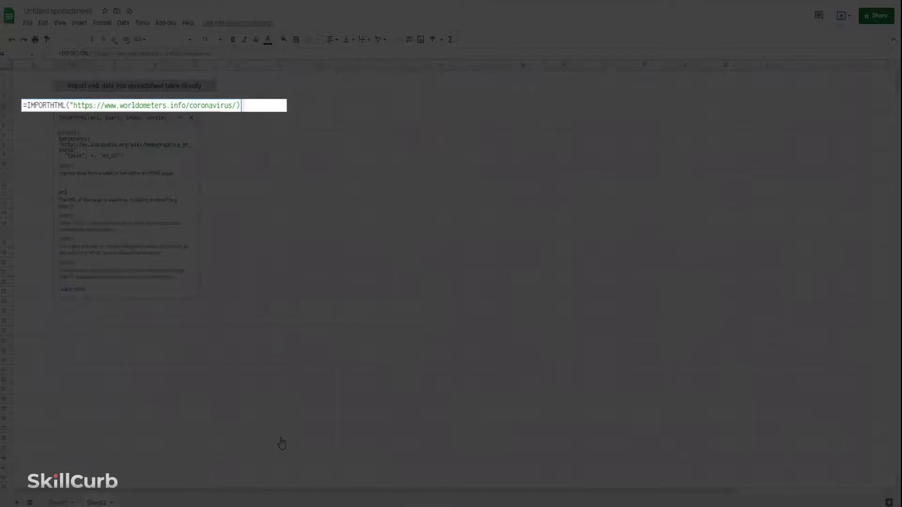
type("\"")
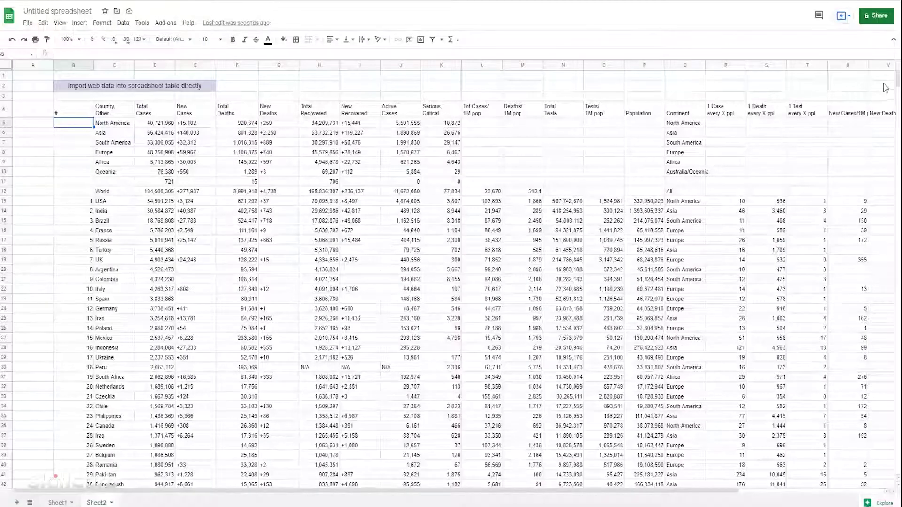
left_click_drag(898, 81, 898, 113)
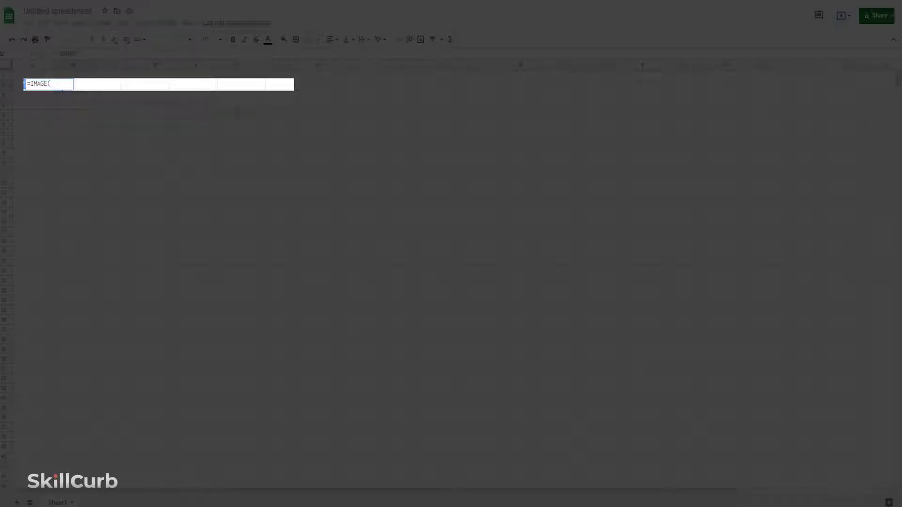
Show the SkillCurb logo in B2 with an IMAGE formula and enlarge row 2 and column B.
key("ctrl+v")
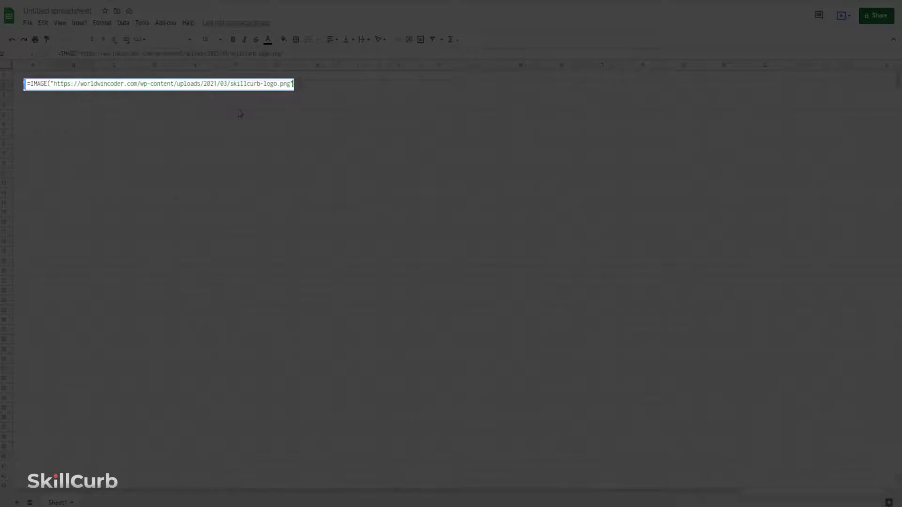
key("Return")
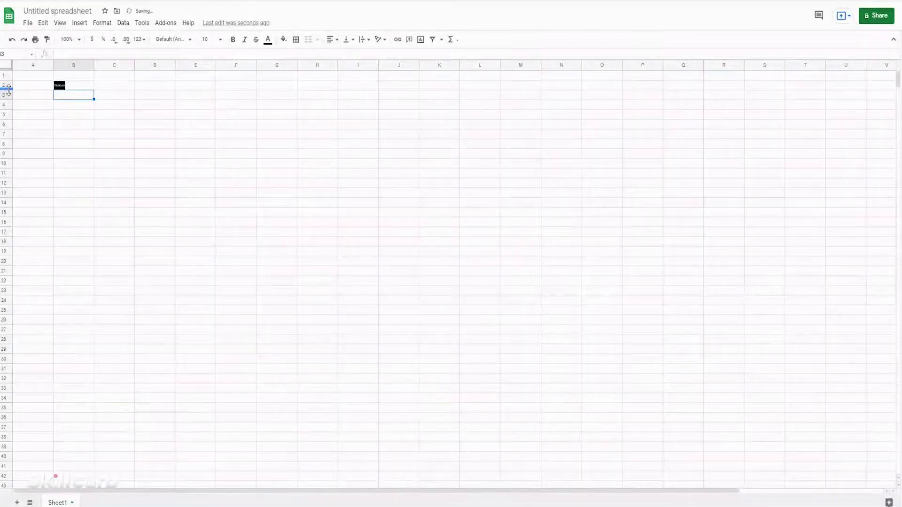
left_click_drag(8, 89, 2, 215)
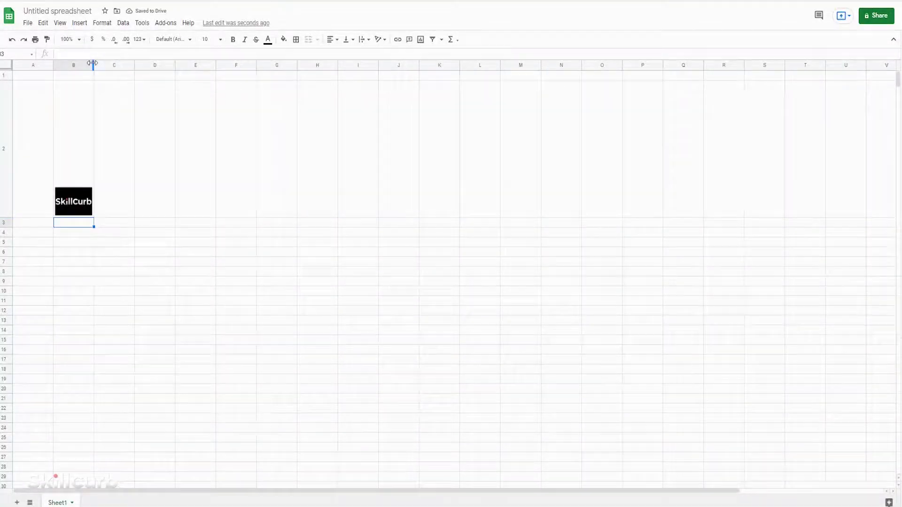
left_click_drag(94, 66, 215, 58)
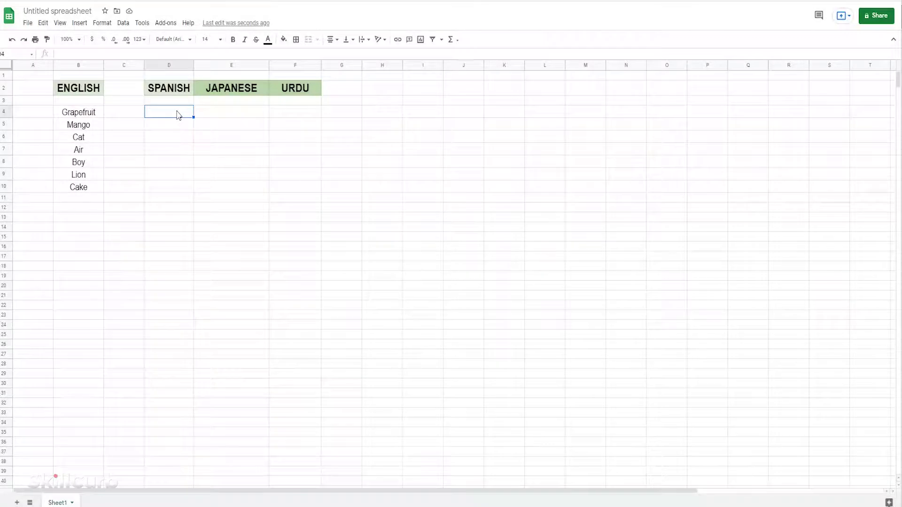
Translate Grapefruit into Spanish with =GOOGLETRANSLATE(B4,"en","es").
type("=")
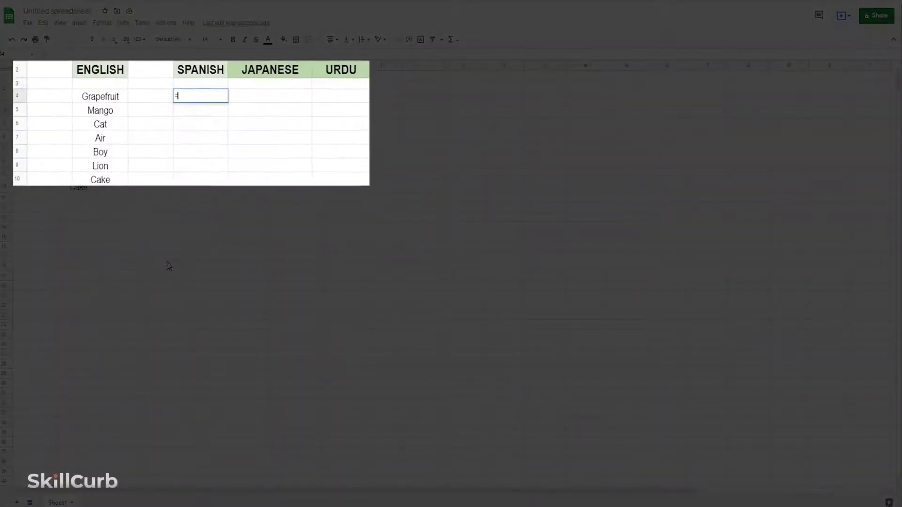
type("goo")
key("Down")
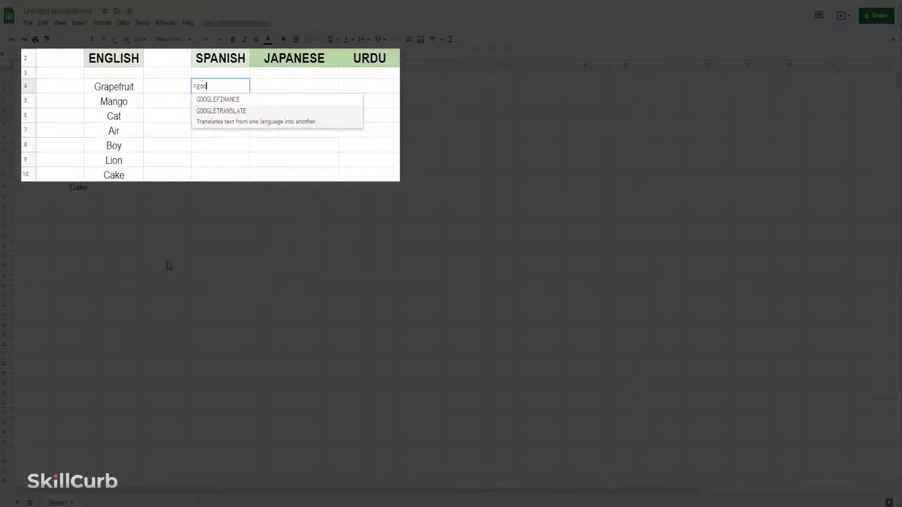
key("Tab")
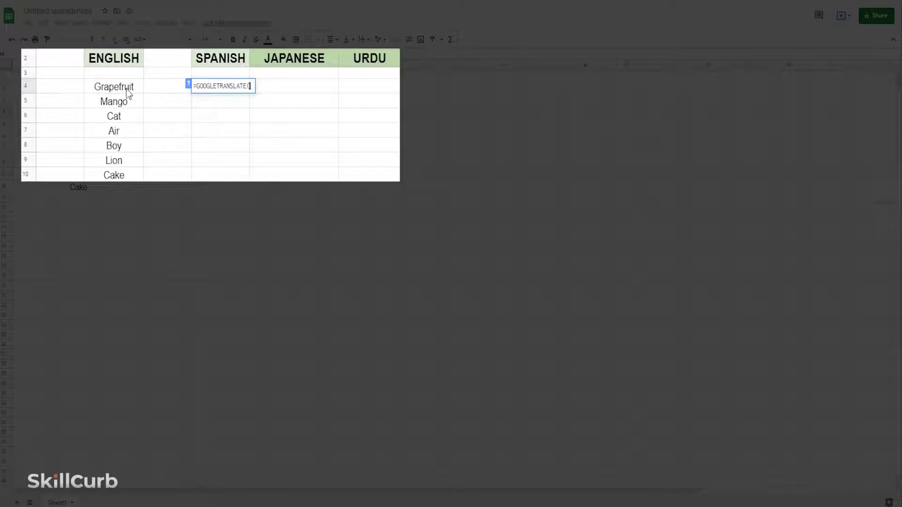
left_click(129, 93)
type(",\"en\",\"es\"")
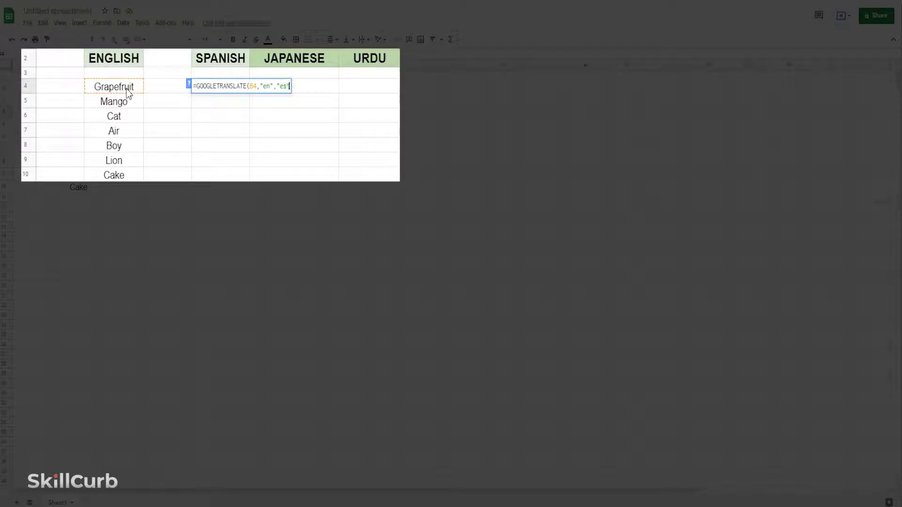
type(")")
key("Return")
Translate Grapefruit into Japanese with =GOOGLETRANSLATE(B4,"en","ja").
left_click(268, 94)
type("=")
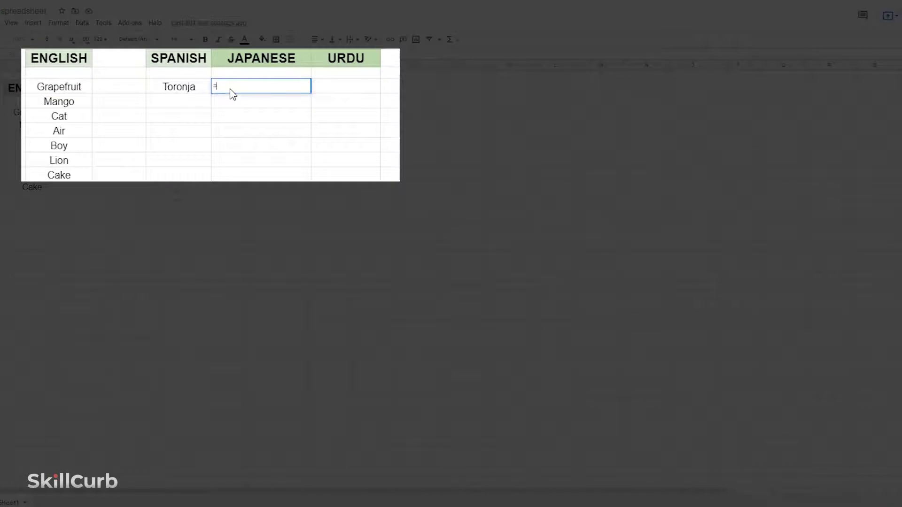
type("goo")
key("Tab")
type("B4,")
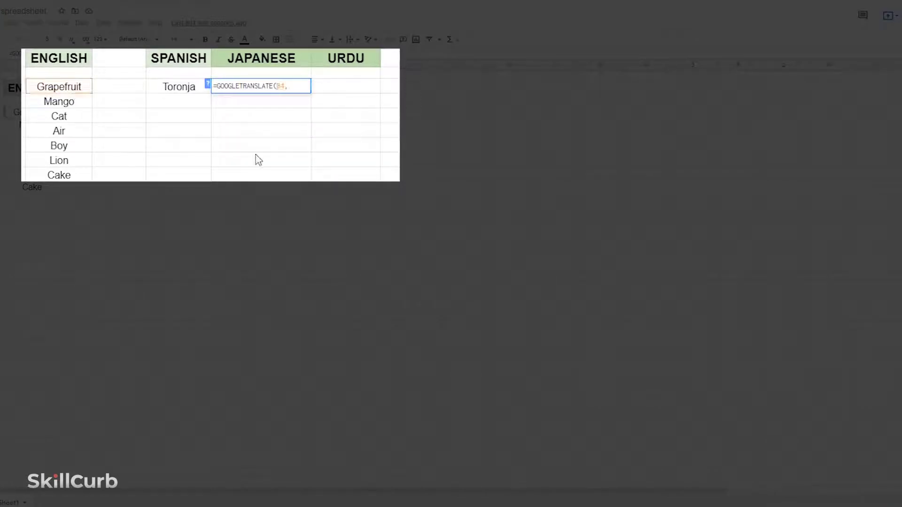
type("\"en\",\"ja\")")
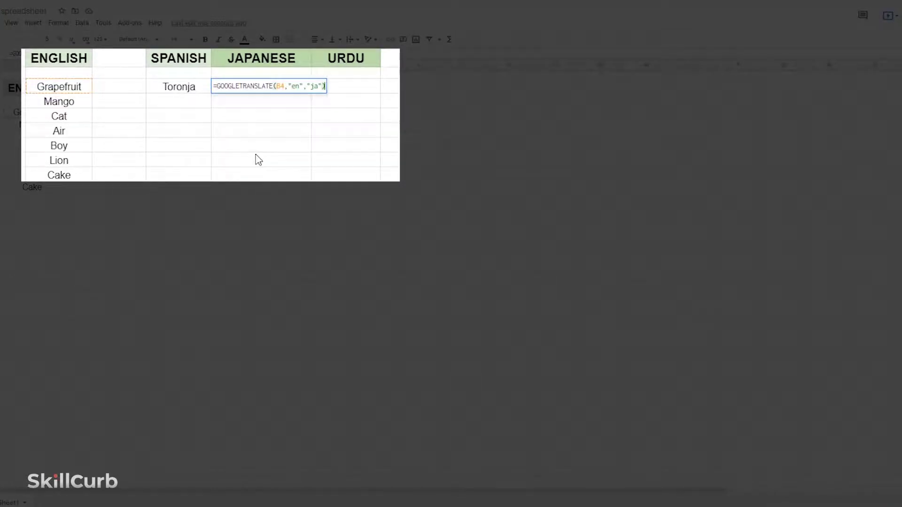
key("Return")
Translate Grapefruit into Urdu with a GOOGLETRANSLATE formula using "en","ur".
left_click(328, 89)
type("=goo")
left_click(333, 123)
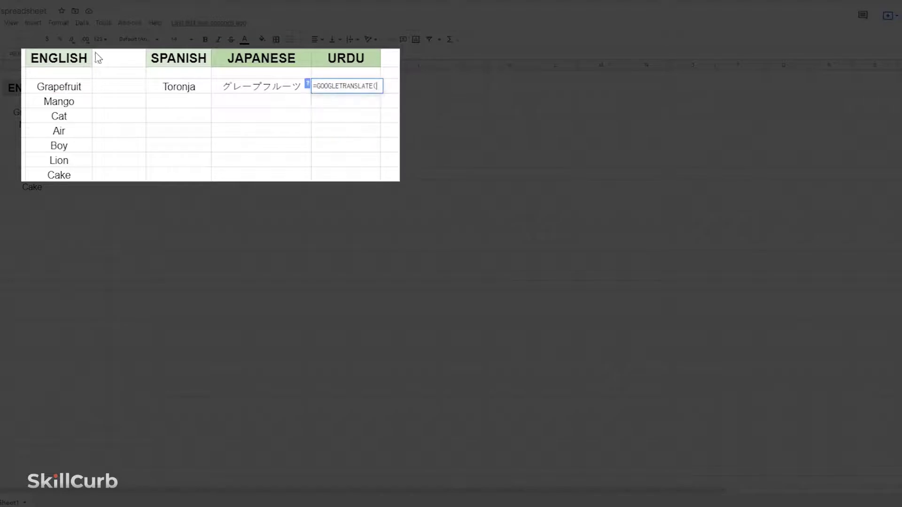
left_click(49, 89)
type(",\"en\",\"ur\")")
key("Return")
Fill the Spanish and Japanese translation formulas down to the Cake row.
left_click(202, 90)
left_click_drag(211, 92, 214, 175)
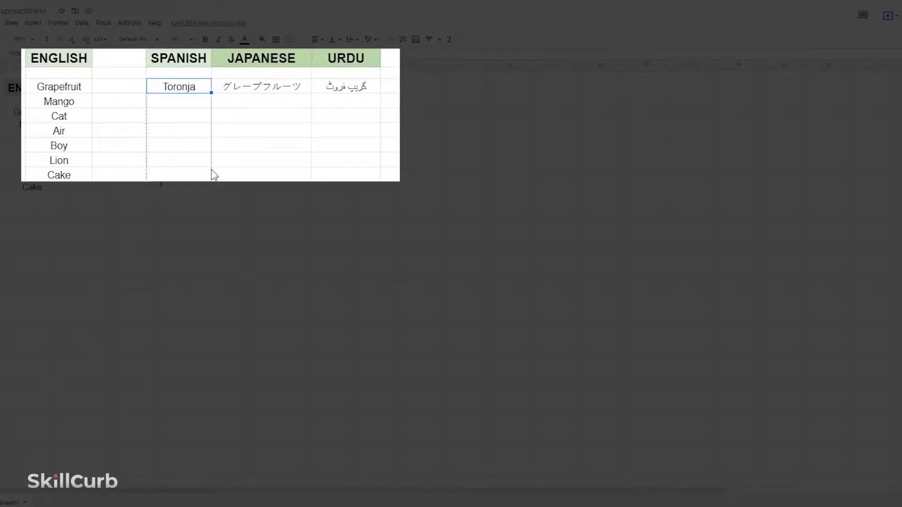
left_click(298, 89)
left_click_drag(311, 93, 310, 175)
left_click(376, 89)
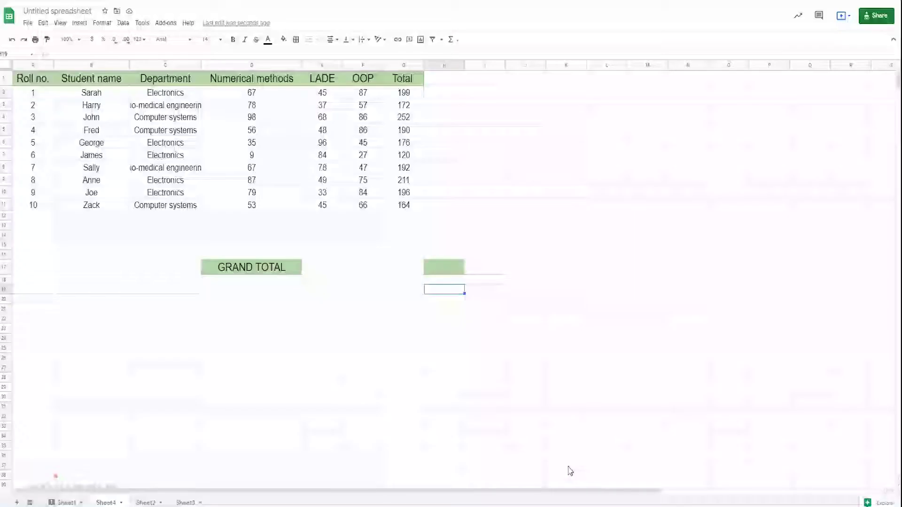
Enter a fixed-range SUM of the column G totals as the grand total, then undo it.
left_click(446, 265)
type("=")
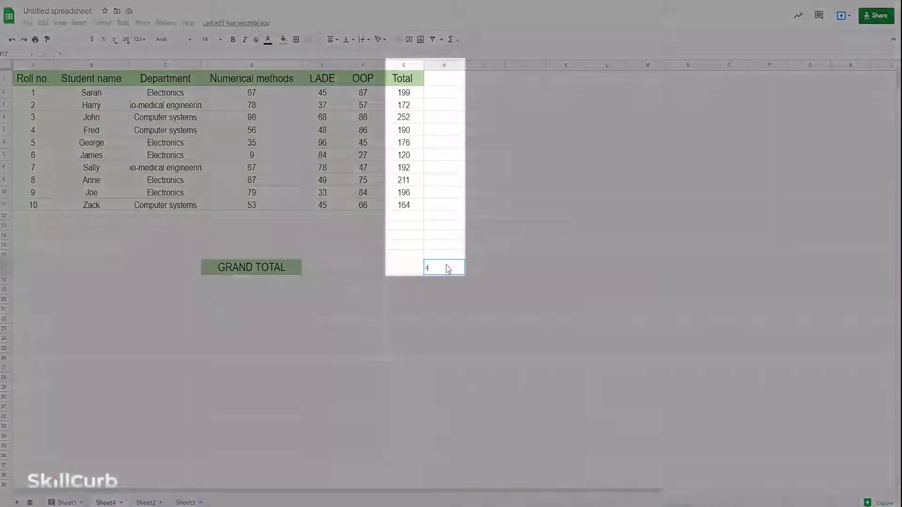
type("SUM(")
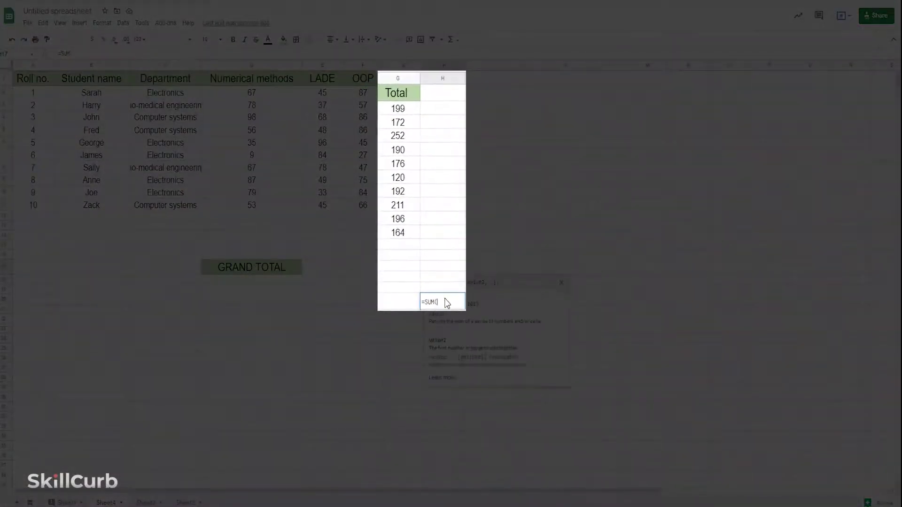
left_click(391, 108)
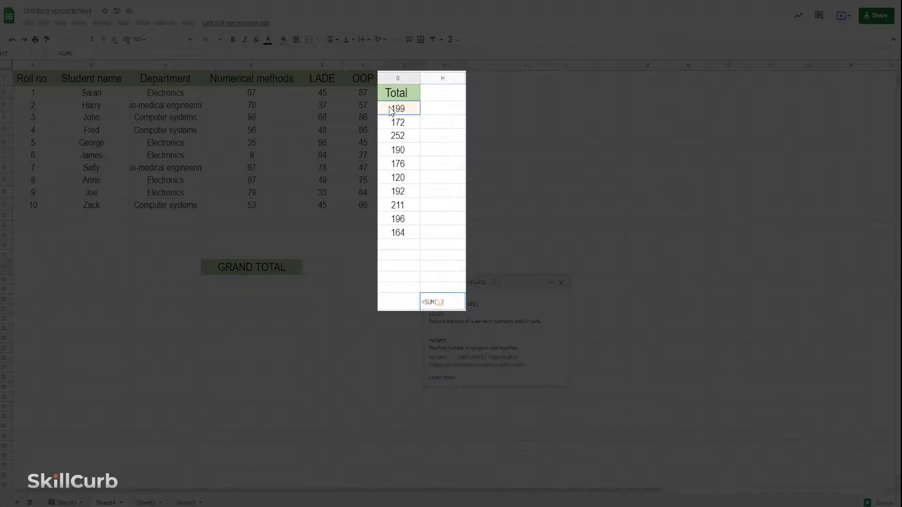
left_click(402, 235, "shift")
type(")")
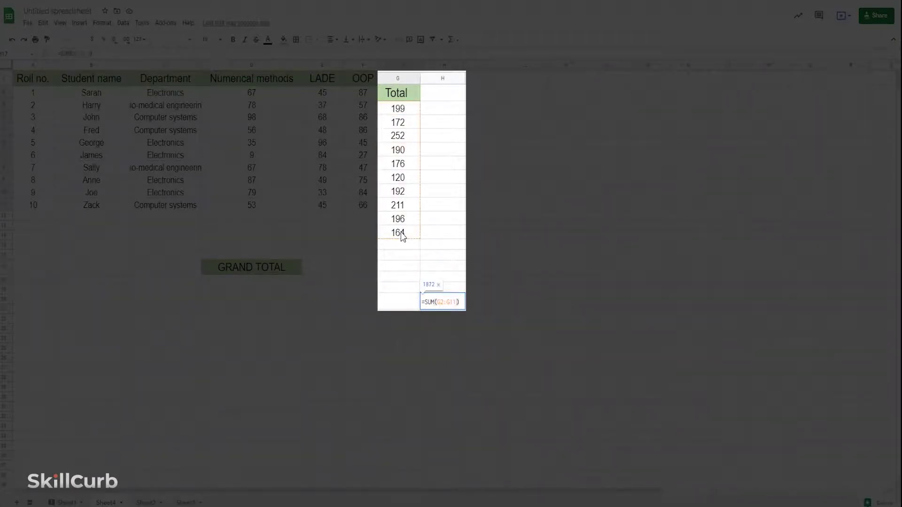
key("Return")
left_click(401, 245)
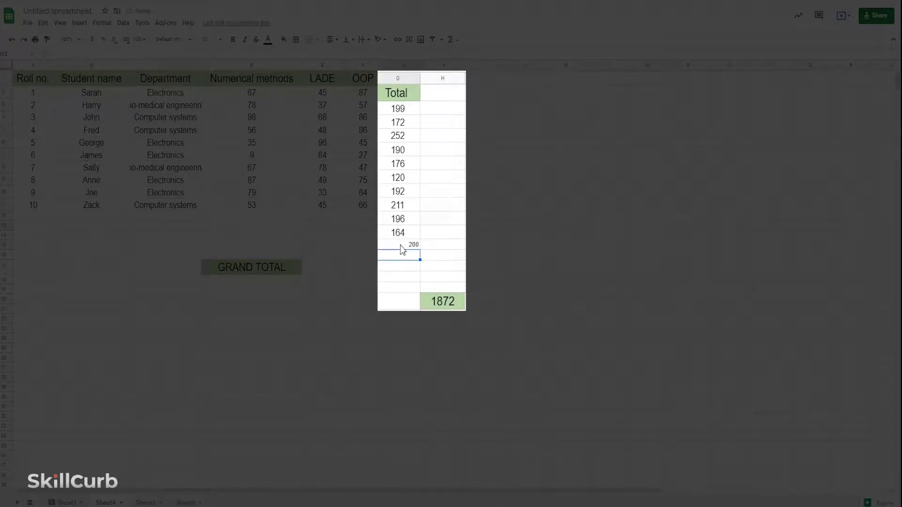
key("ctrl+z")
key("ctrl+z")
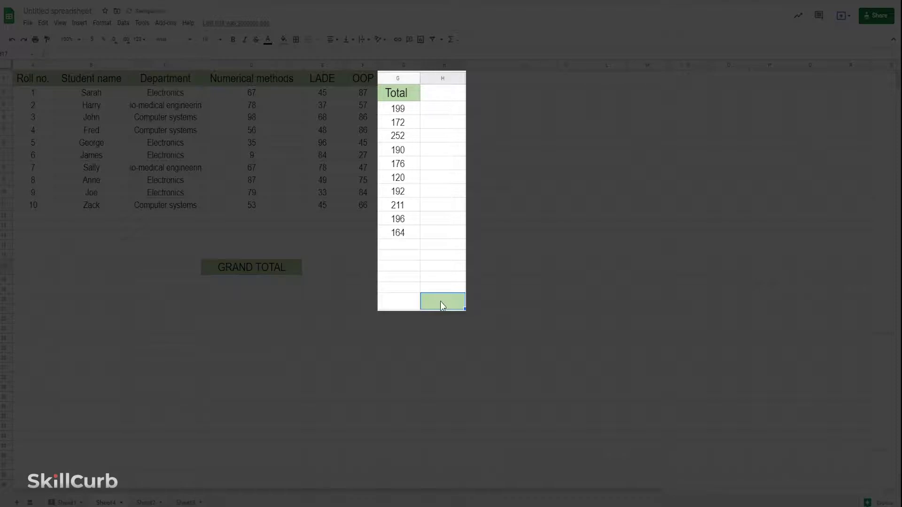
Enter the open-ended grand total formula =SUM(G2:G.
type("=SUM(")
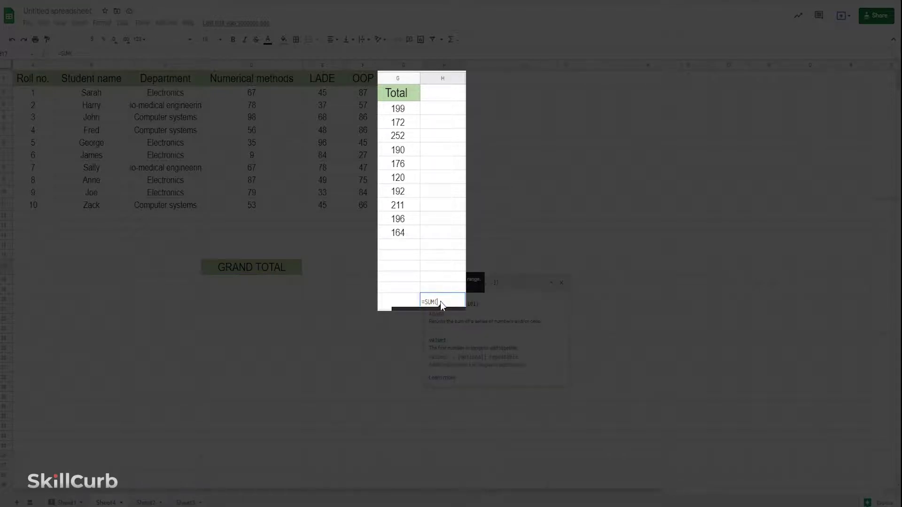
left_click(403, 112)
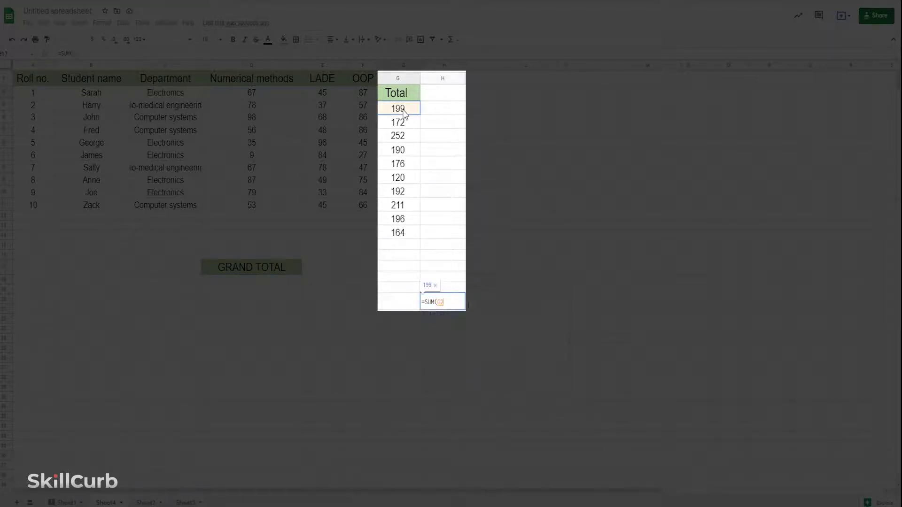
type(":G")
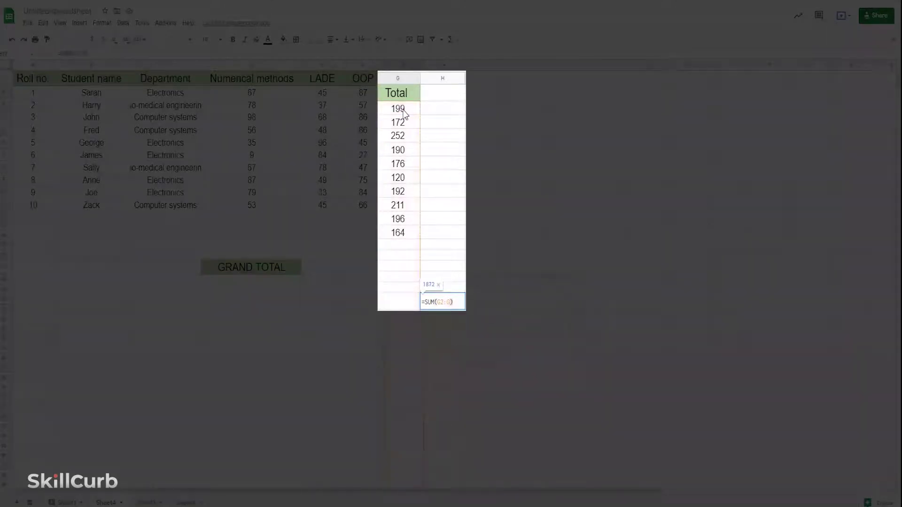
key("Return")
Add 200 in G12 and 300 in G13, raising the grand total to 2372.
left_click(394, 245)
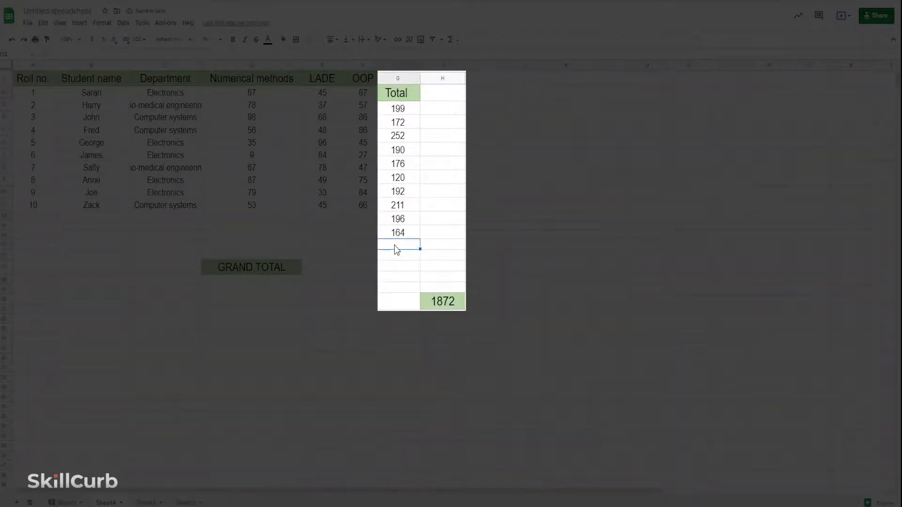
type("200")
key("Return")
type("300")
key("Return")
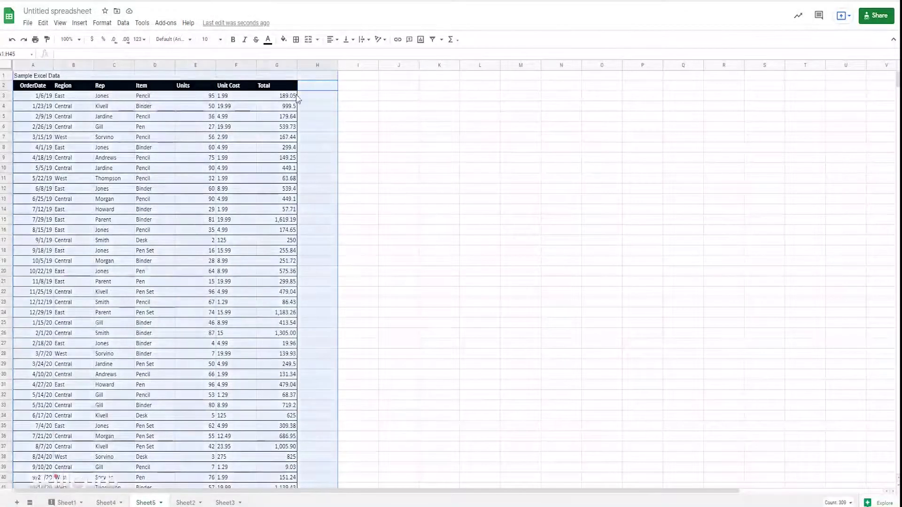
Insert a chart of the sales data, change it to a table chart, and enlarge it.
left_click(80, 23)
left_click(139, 149)
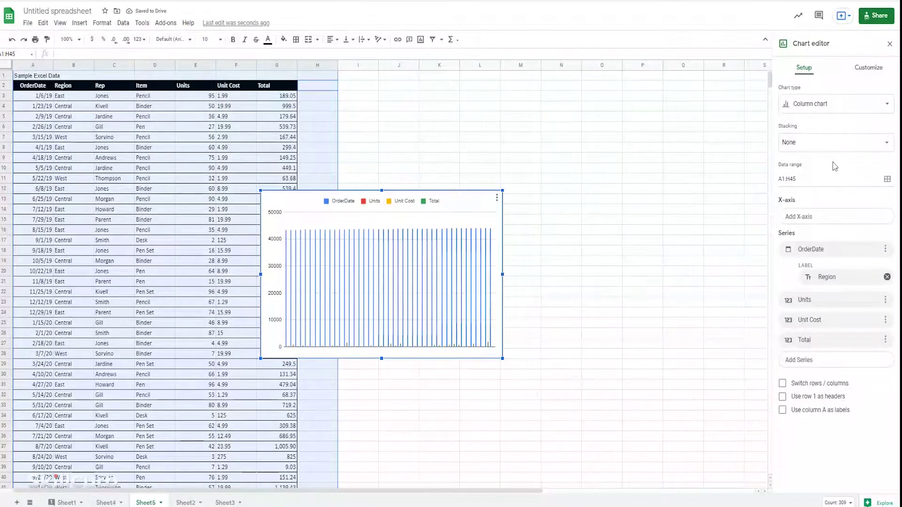
left_click(879, 104)
scroll(845, 399, "down", 2)
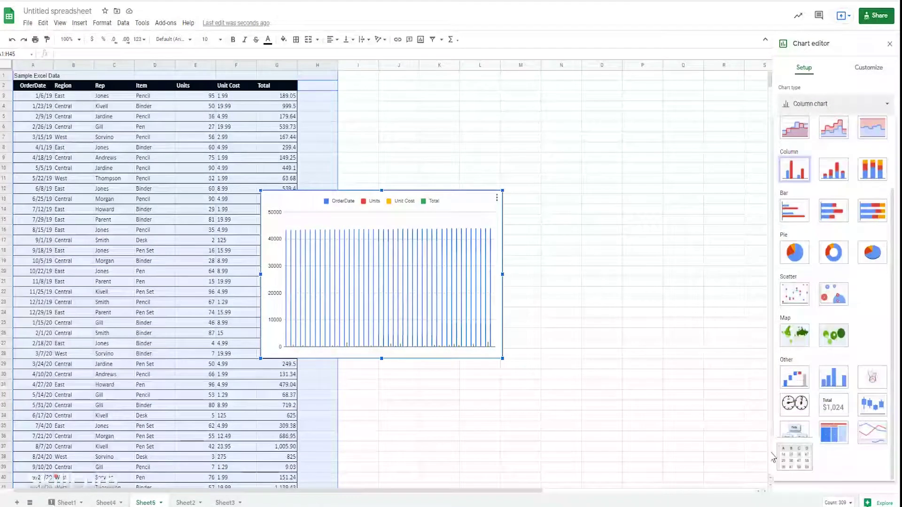
left_click(783, 459)
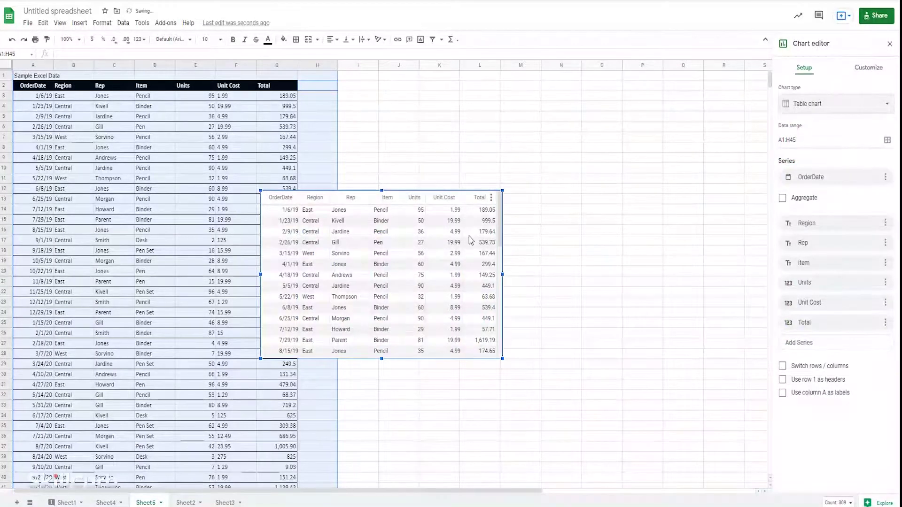
left_click_drag(503, 190, 592, 128)
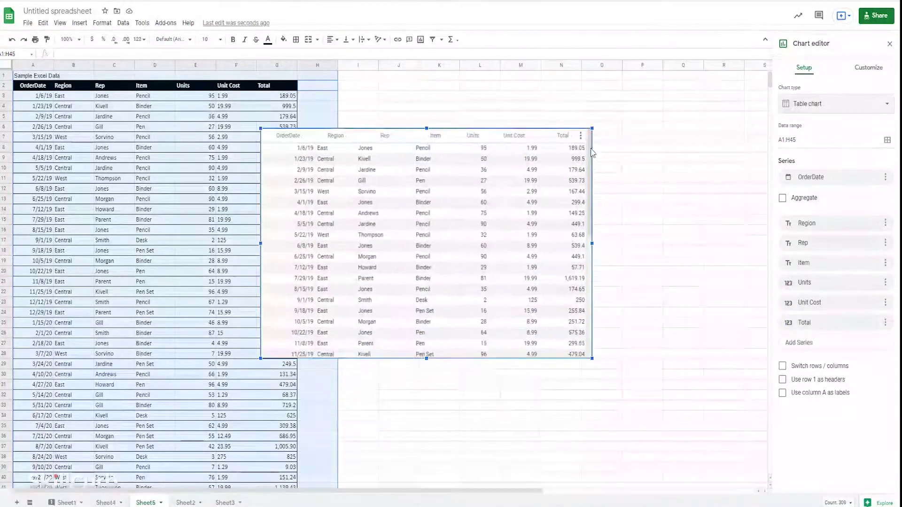
scroll(591, 243, "down", 3)
scroll(587, 243, "up", 3)
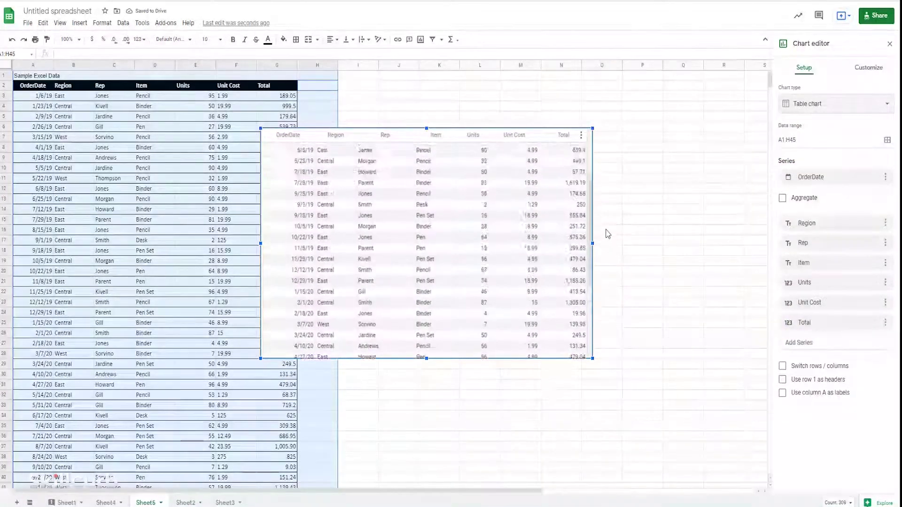
Sort the table chart by Region, then by Rep in ascending order.
left_click(347, 137)
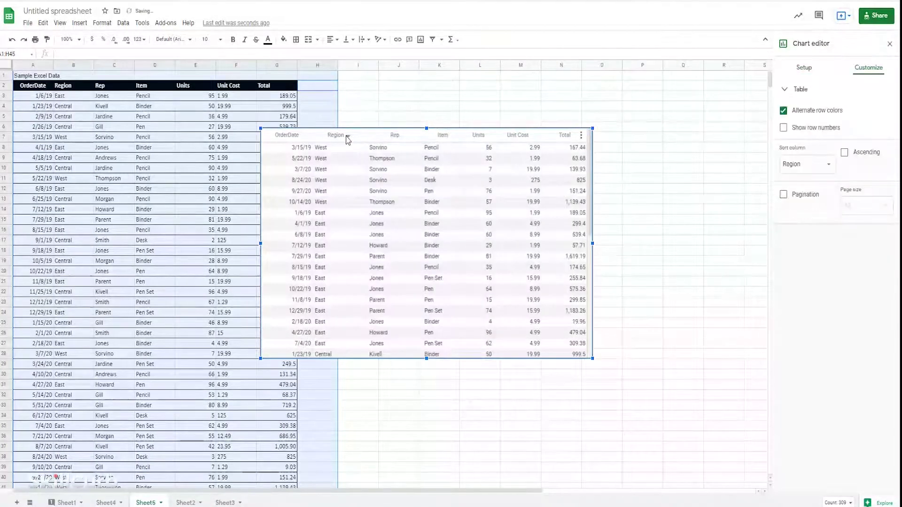
left_click(348, 137)
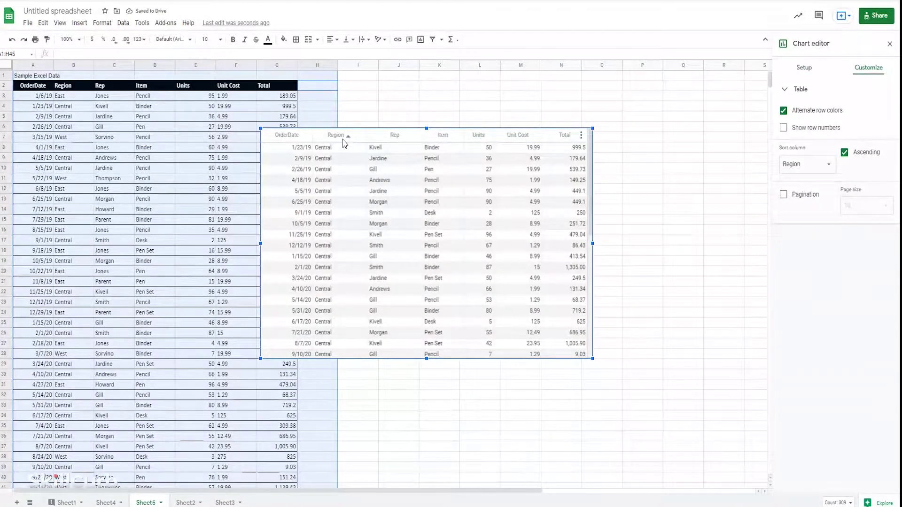
left_click(407, 141)
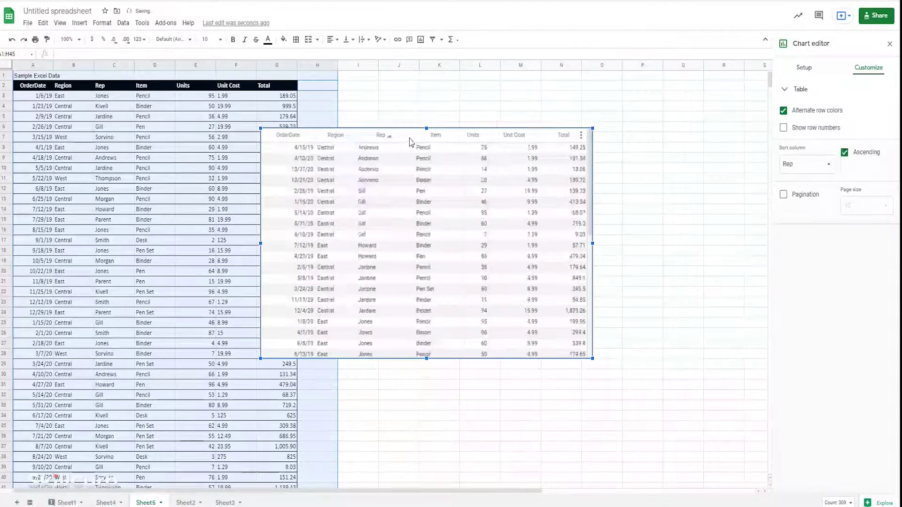
left_click(390, 137)
left_click(390, 138)
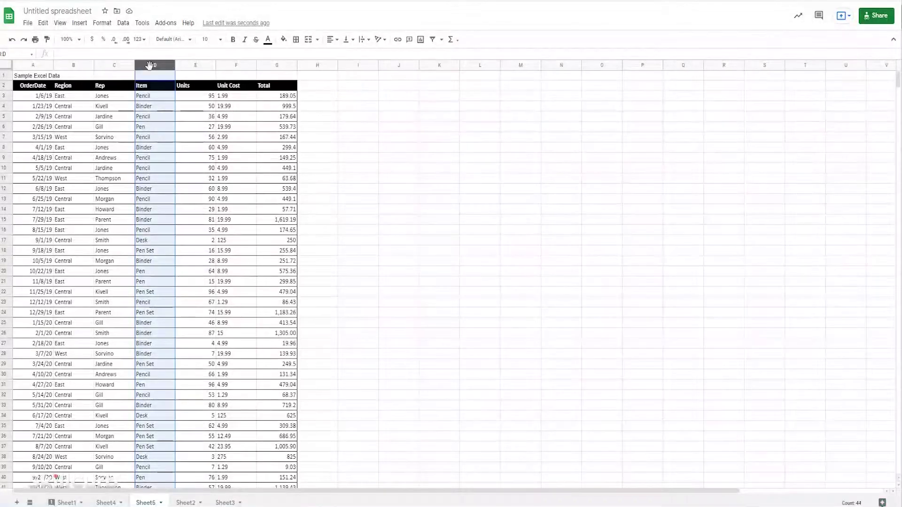
Insert a column chart of Item versus Total, move it right of the data, and open its editor.
left_click(285, 66)
left_click(79, 23)
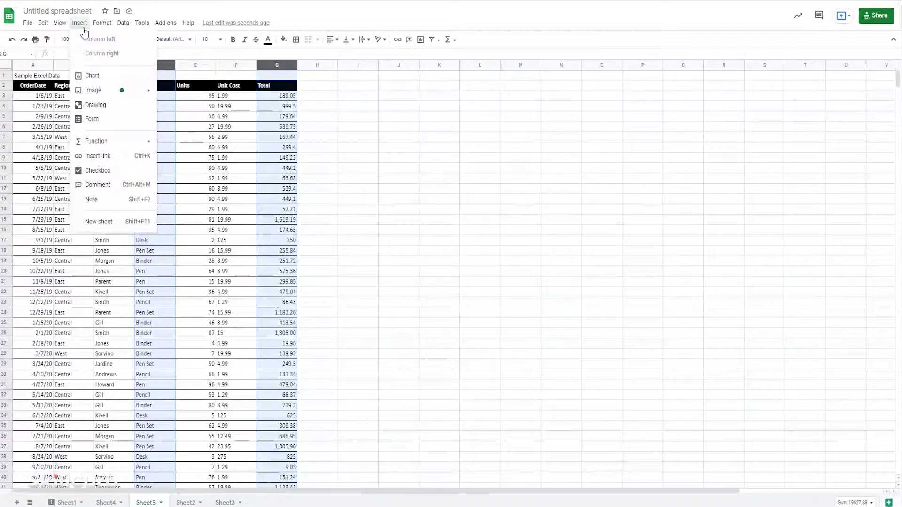
left_click(90, 76)
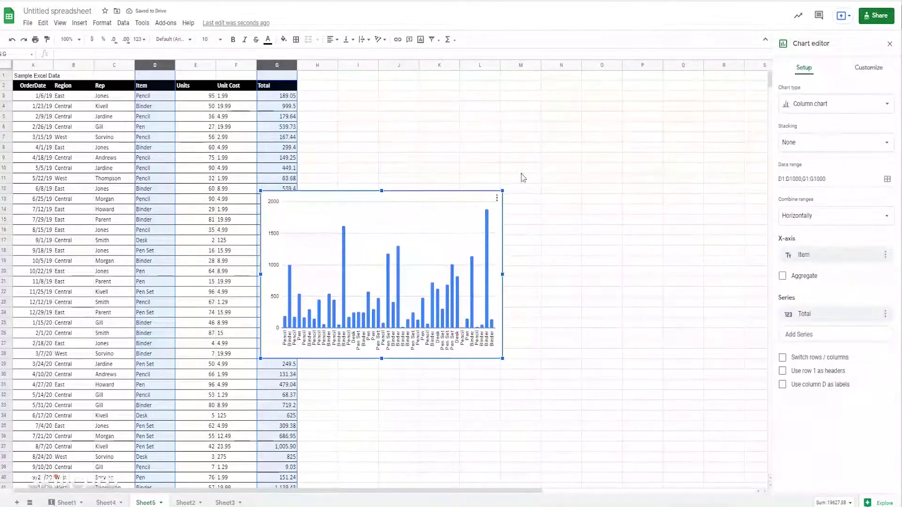
left_click_drag(488, 191, 606, 122)
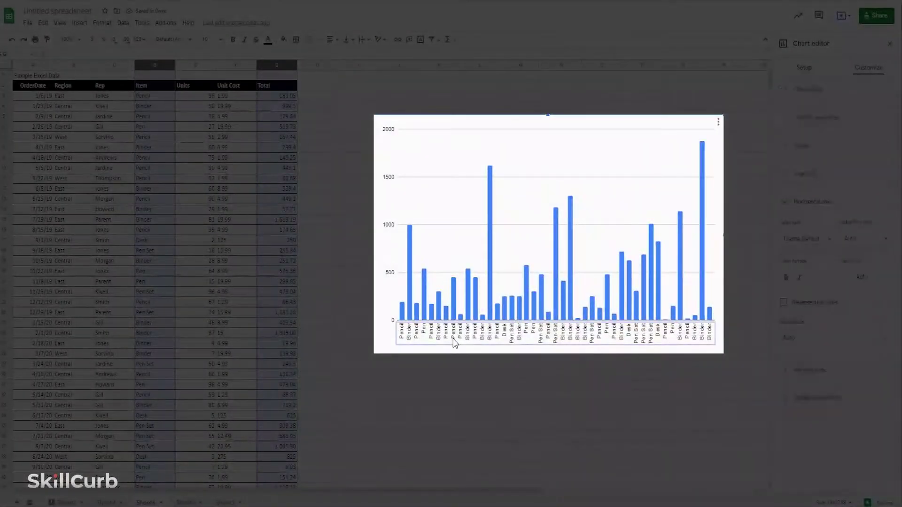
left_click(474, 377)
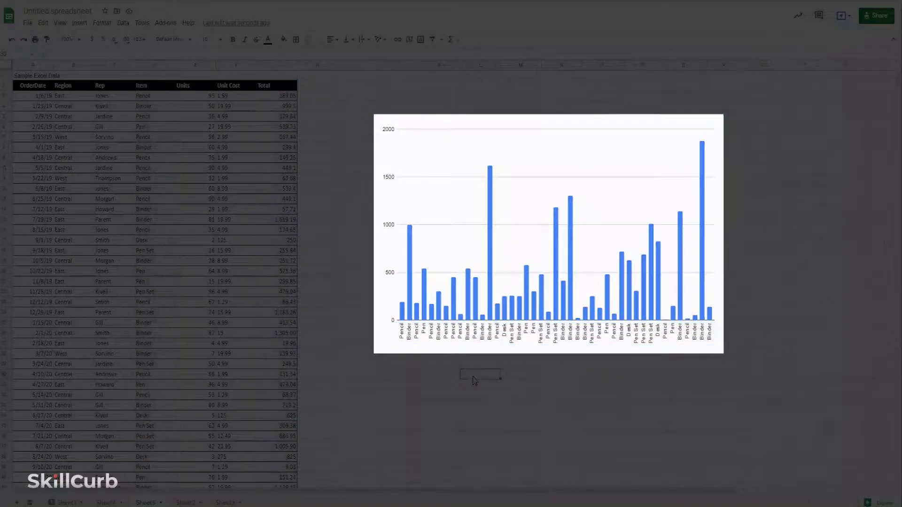
left_click(652, 122)
double_click(667, 145)
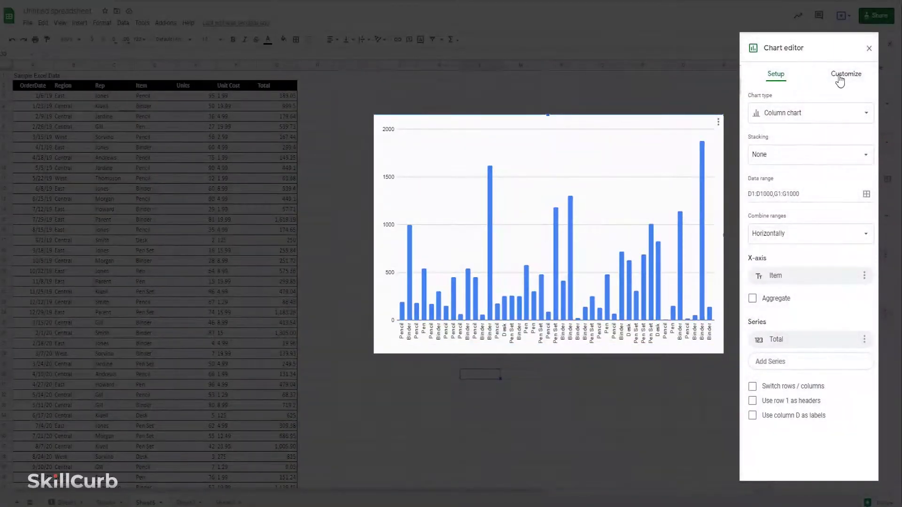
Aggregate the chart into summed item columns and set the vertical axis title to 'Cost'.
left_click(753, 298)
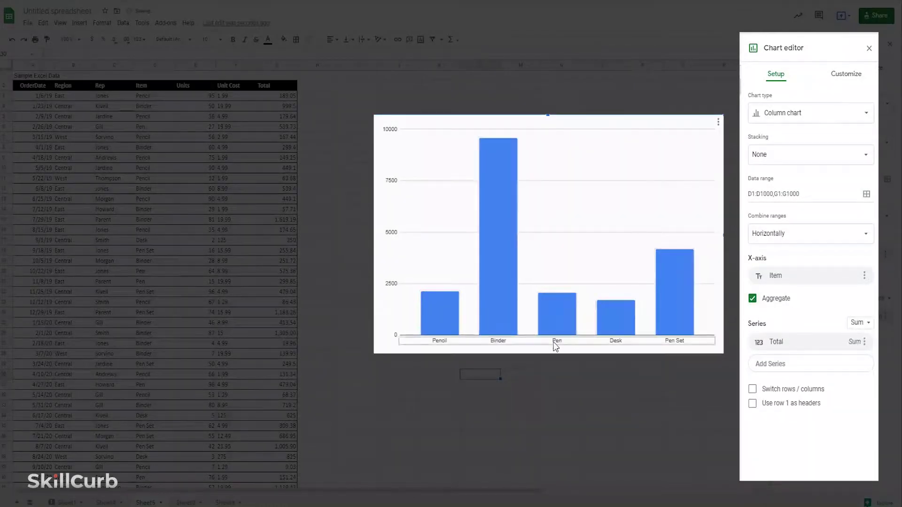
left_click(839, 75)
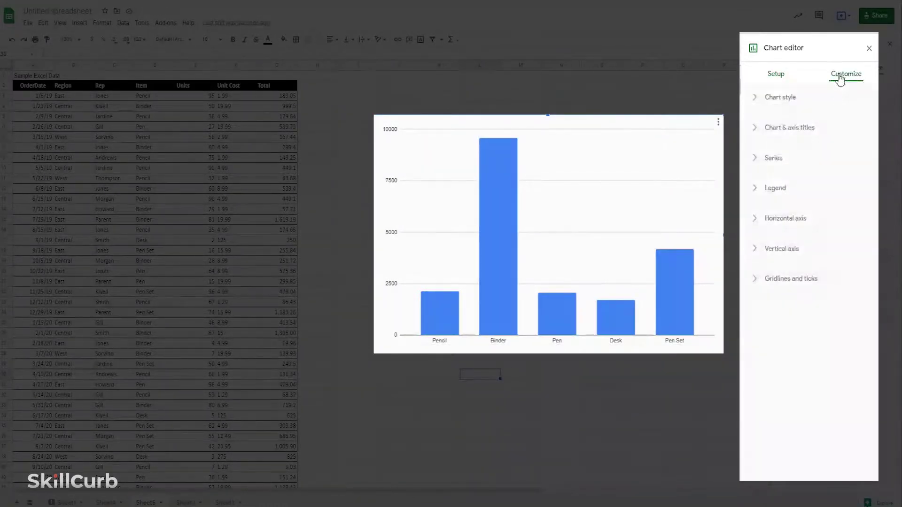
left_click(828, 129)
left_click(799, 196)
type("Cost")
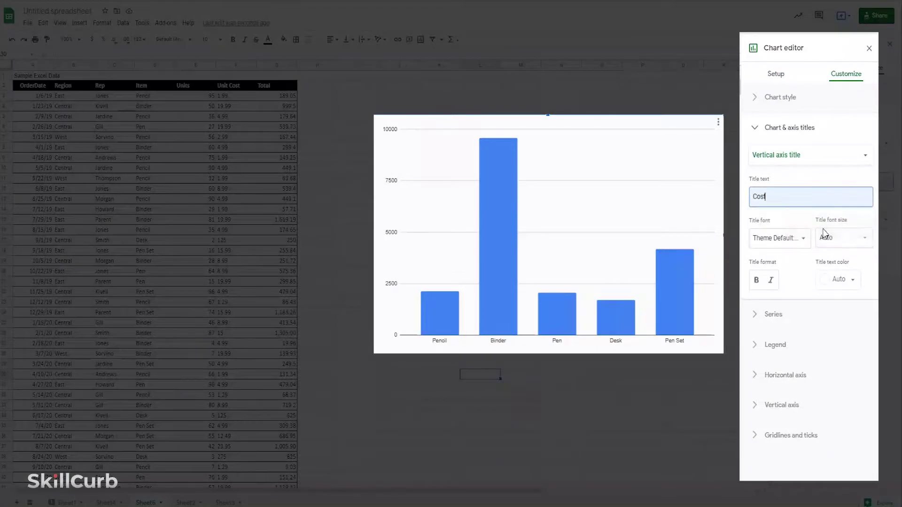
Set the horizontal axis title to 'Item'.
left_click(865, 156)
left_click(815, 134)
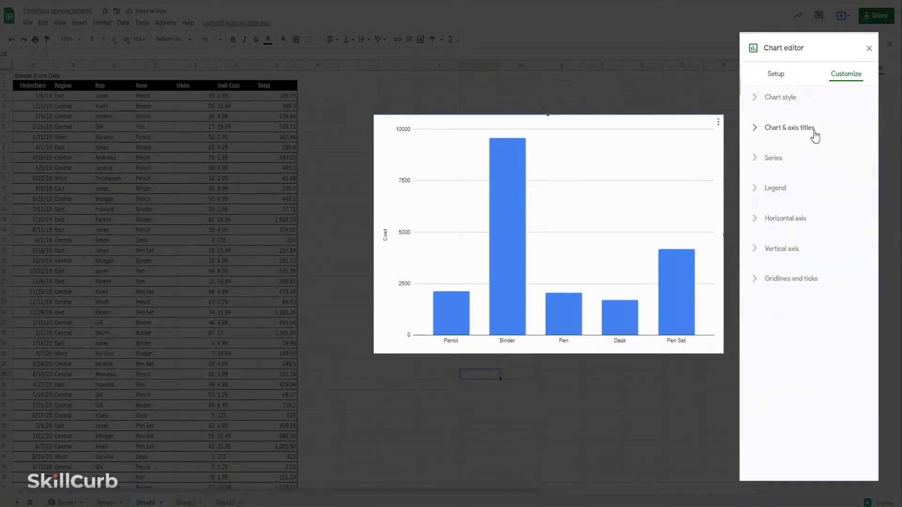
left_click(816, 134)
left_click(843, 160)
left_click(793, 137)
left_click(778, 198)
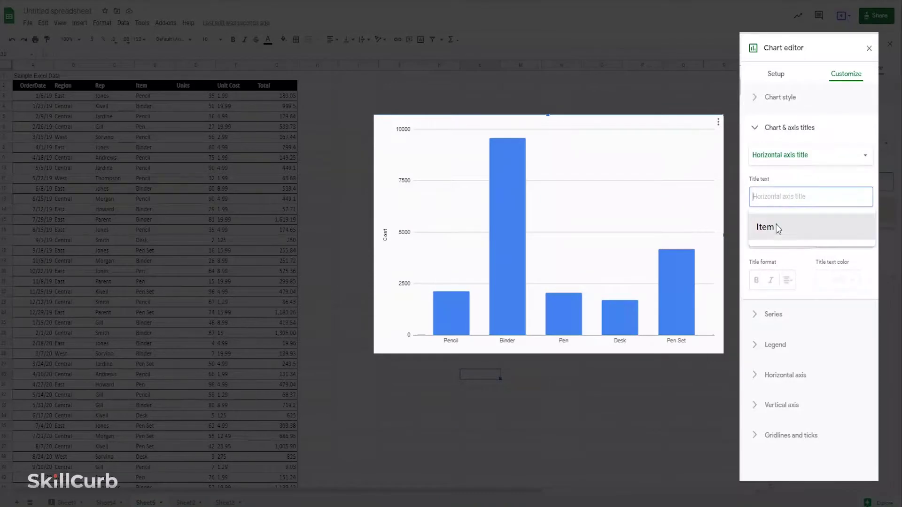
left_click(777, 226)
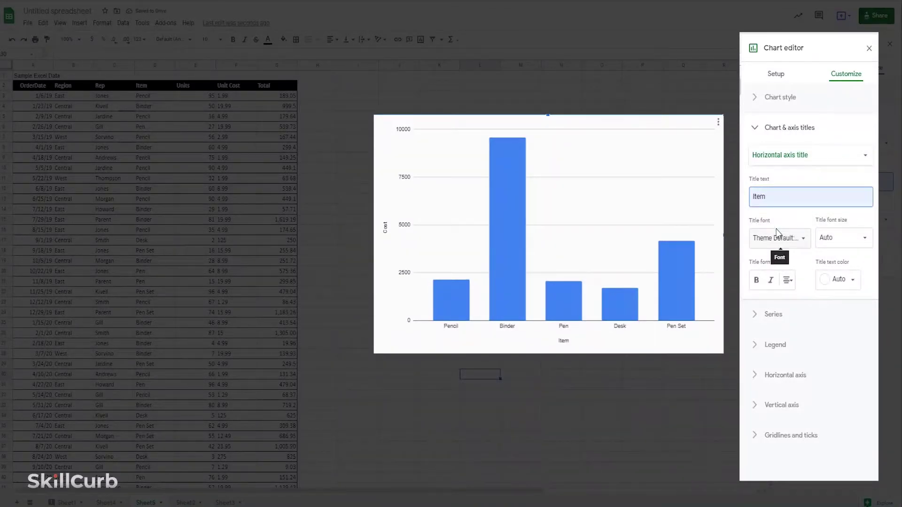